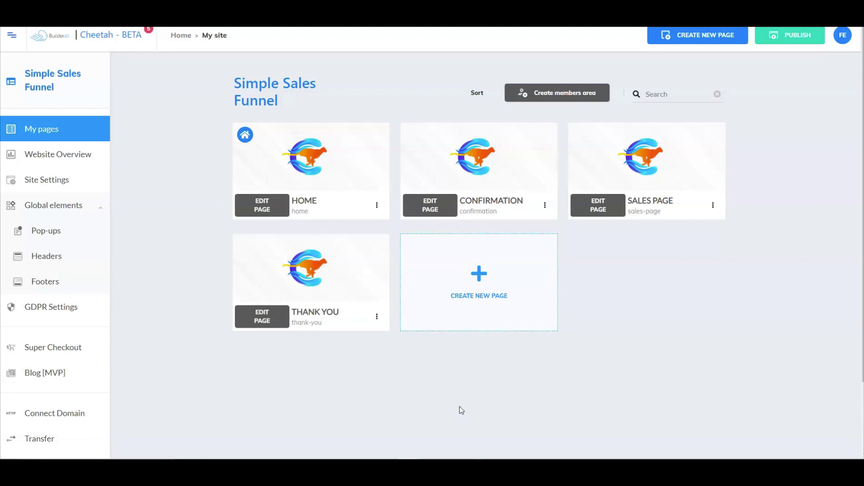
Step: Open the Home landing page in the editor and select its MailingBoss opt-in form
{"action": "left_click", "coordinate": [491, 409]}
{"action": "mouse_move", "coordinate": [645, 141]}
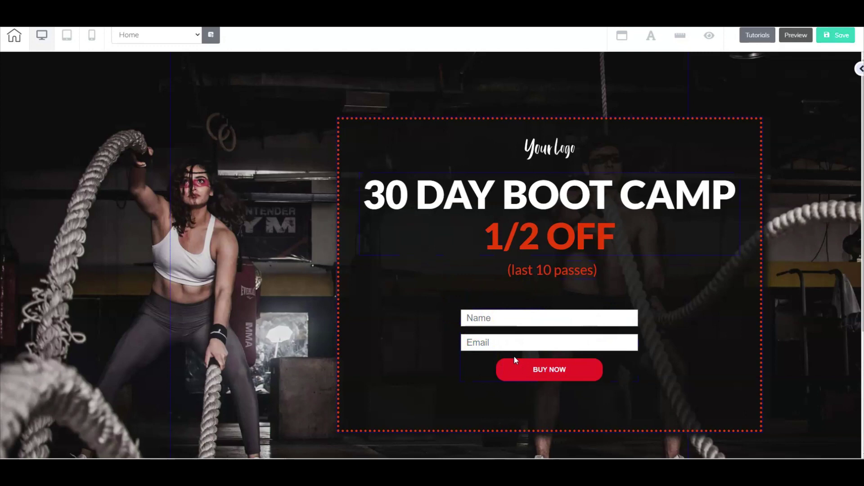
{"action": "left_click", "coordinate": [529, 322]}
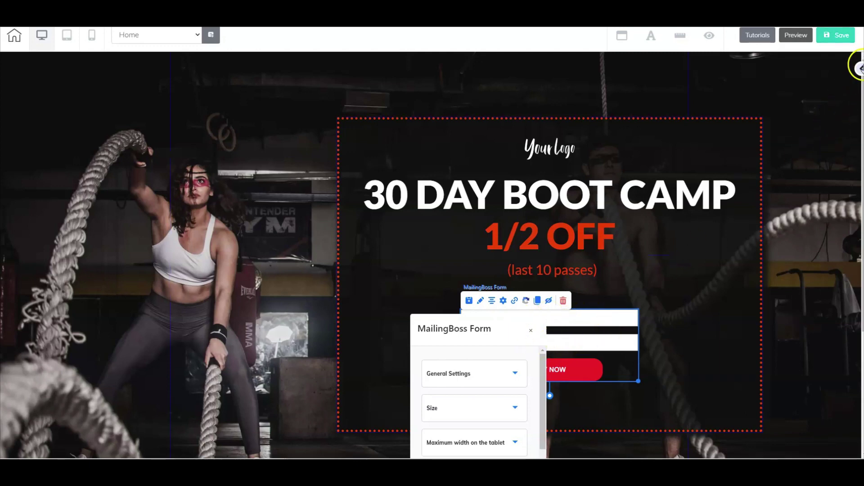
{"action": "left_click", "coordinate": [860, 68]}
{"action": "left_click", "coordinate": [860, 69]}
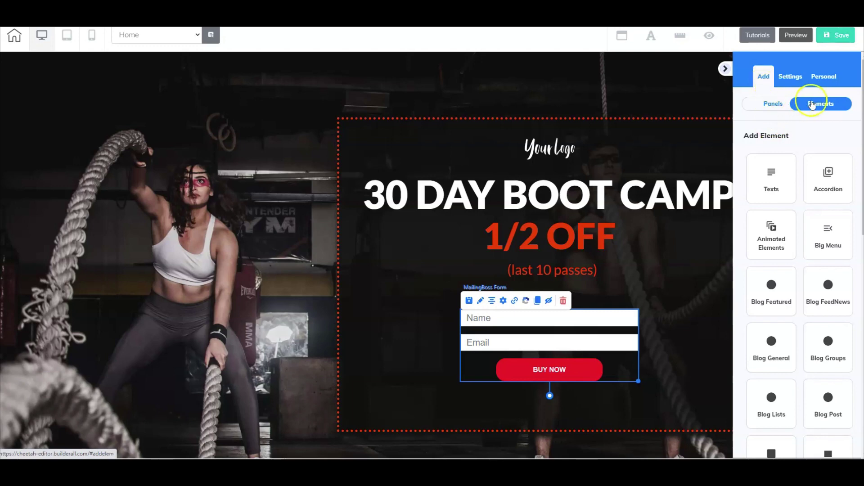
{"action": "scroll", "coordinate": [826, 256], "scroll_direction": "down", "scroll_amount": 6}
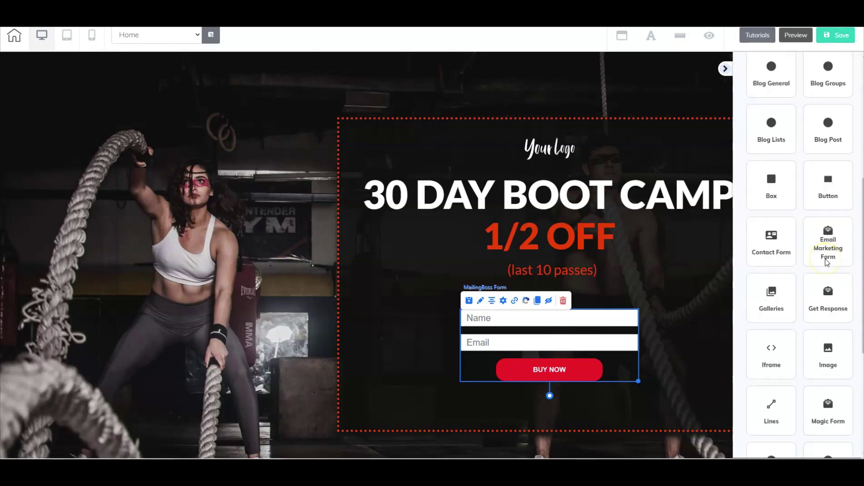
{"action": "scroll", "coordinate": [828, 263], "scroll_direction": "down", "scroll_amount": 2}
{"action": "left_click", "coordinate": [835, 144]}
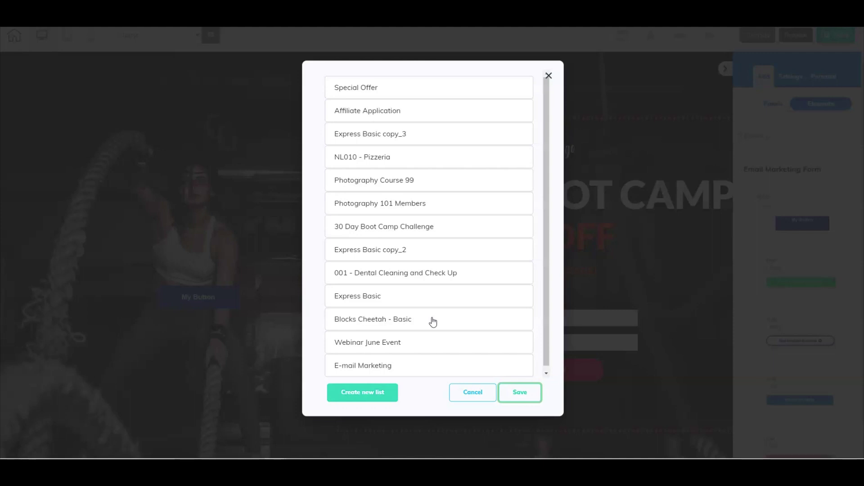
{"action": "left_click", "coordinate": [364, 396]}
{"action": "left_click", "coordinate": [379, 229]}
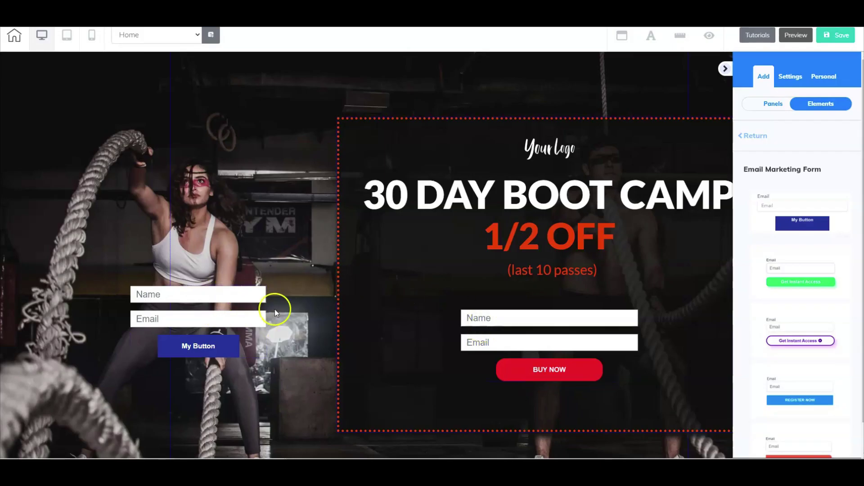
{"action": "left_click", "coordinate": [230, 311]}
{"action": "left_click", "coordinate": [233, 280]}
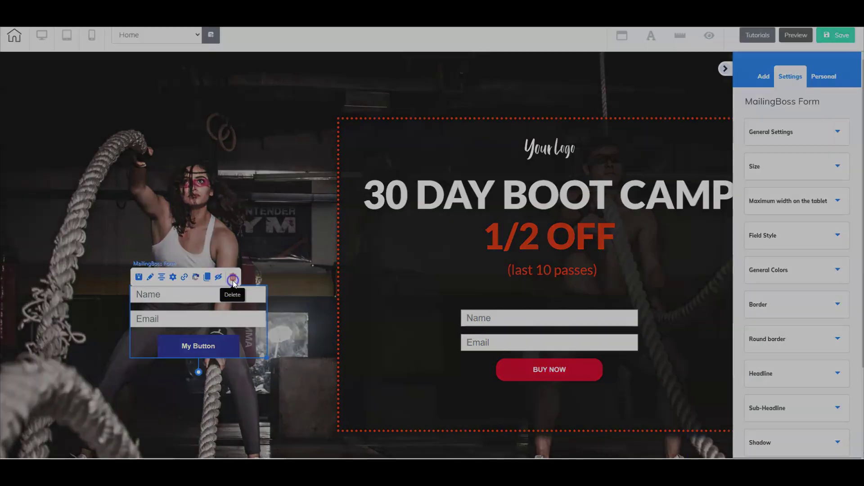
{"action": "left_click", "coordinate": [447, 255]}
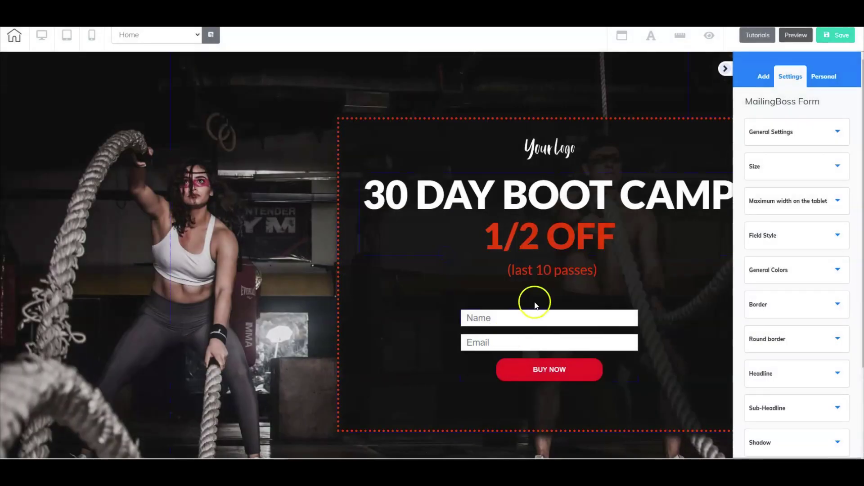
{"action": "left_click", "coordinate": [564, 329]}
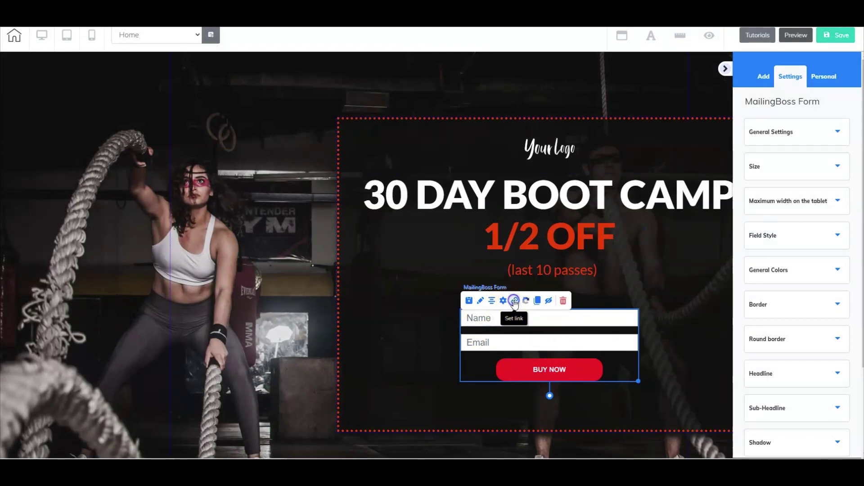
Step: Point the form's subscribe-pending and subscribe-confirm redirects to the sales page
{"action": "left_click", "coordinate": [513, 301]}
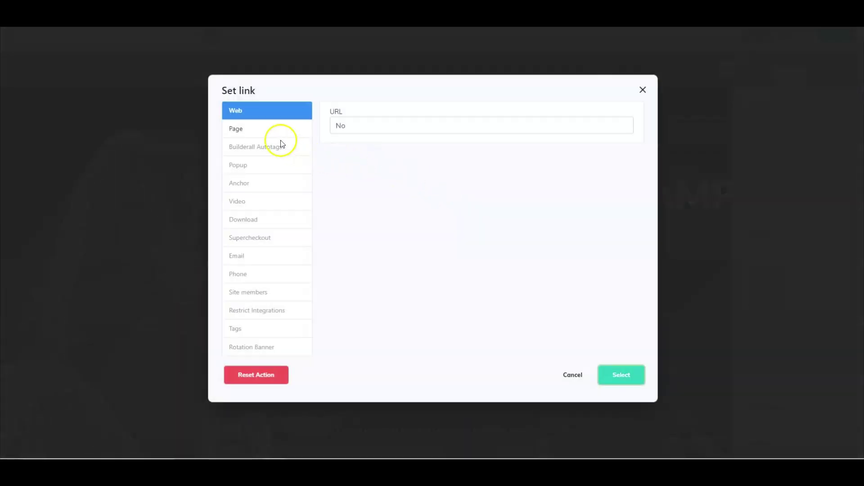
{"action": "left_click", "coordinate": [246, 130]}
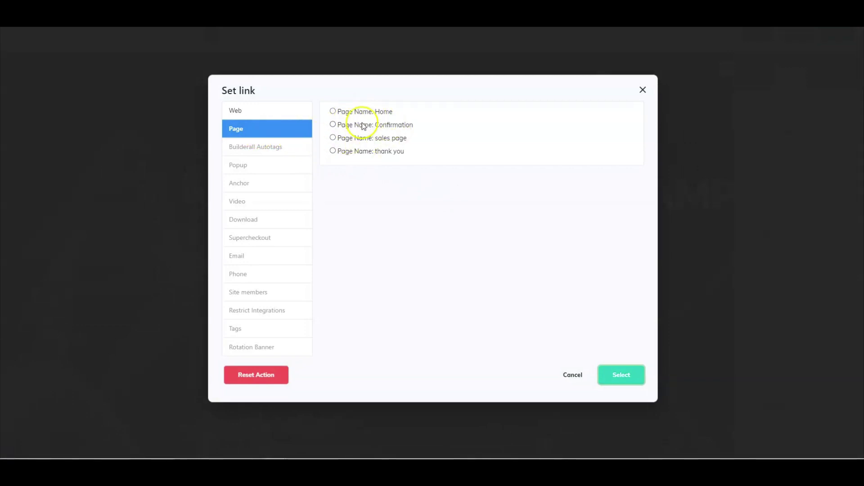
{"action": "left_click", "coordinate": [333, 125]}
{"action": "left_click", "coordinate": [344, 127]}
{"action": "left_click", "coordinate": [333, 150]}
{"action": "left_click", "coordinate": [333, 138]}
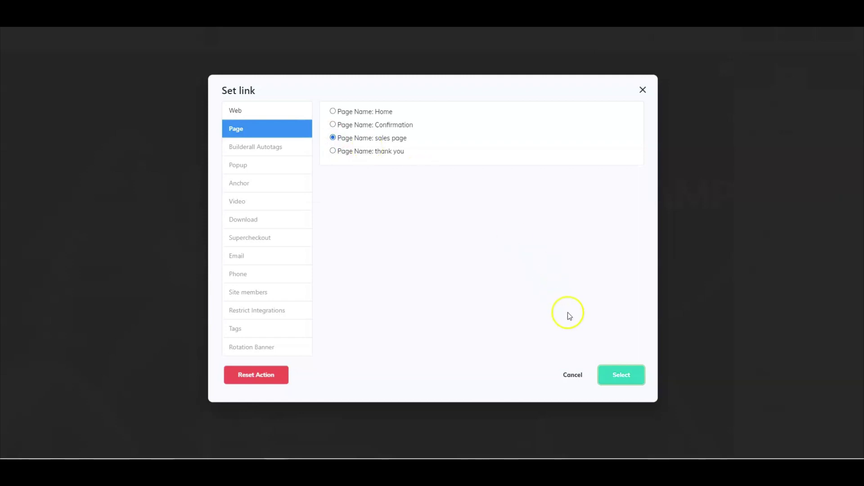
{"action": "left_click", "coordinate": [627, 381]}
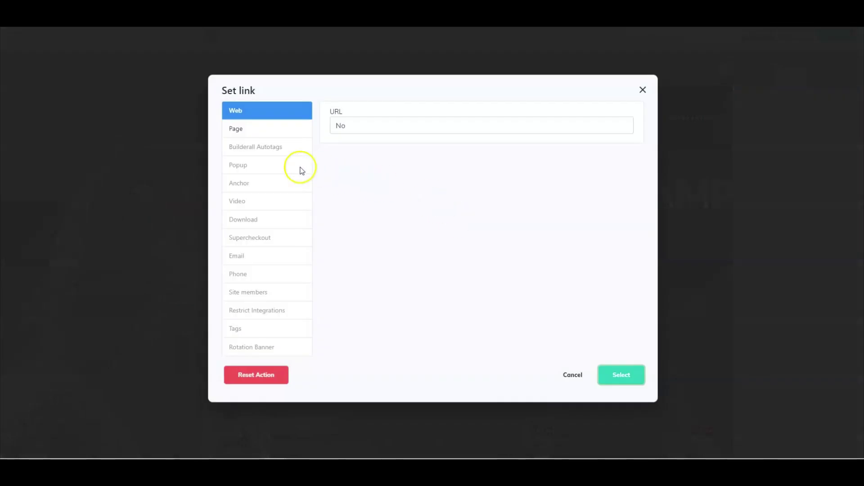
{"action": "left_click", "coordinate": [247, 135]}
{"action": "left_click", "coordinate": [333, 138]}
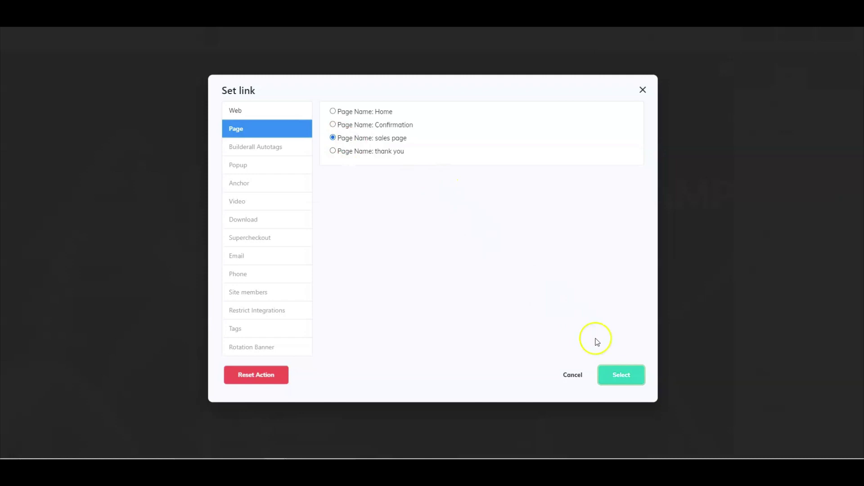
{"action": "left_click", "coordinate": [617, 375]}
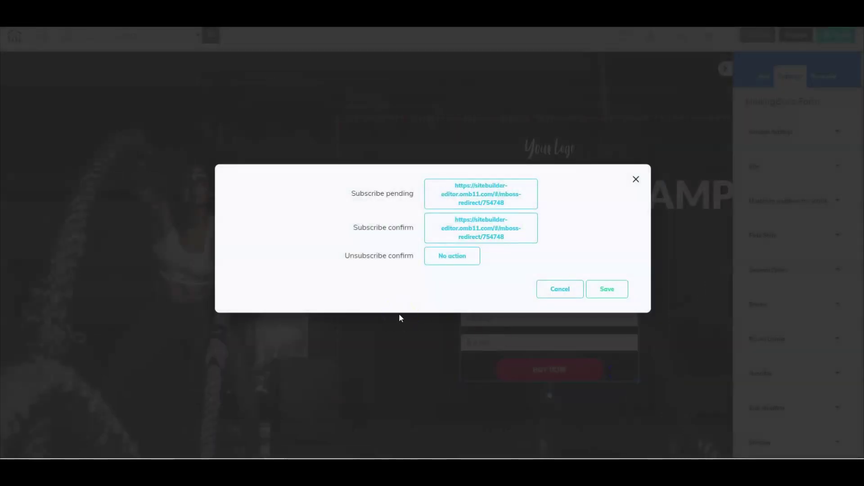
Step: Redirect unsubscribe confirmations to the Home page and save the form's redirect settings
{"action": "left_click", "coordinate": [448, 256]}
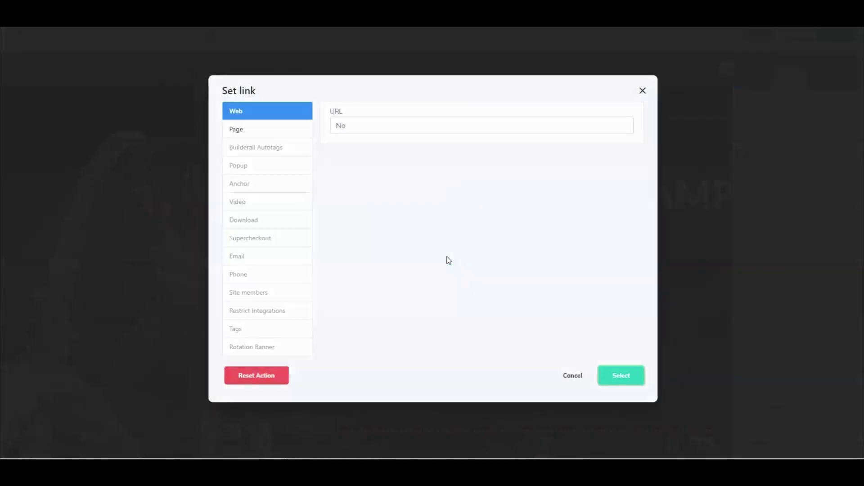
{"action": "left_click", "coordinate": [237, 130]}
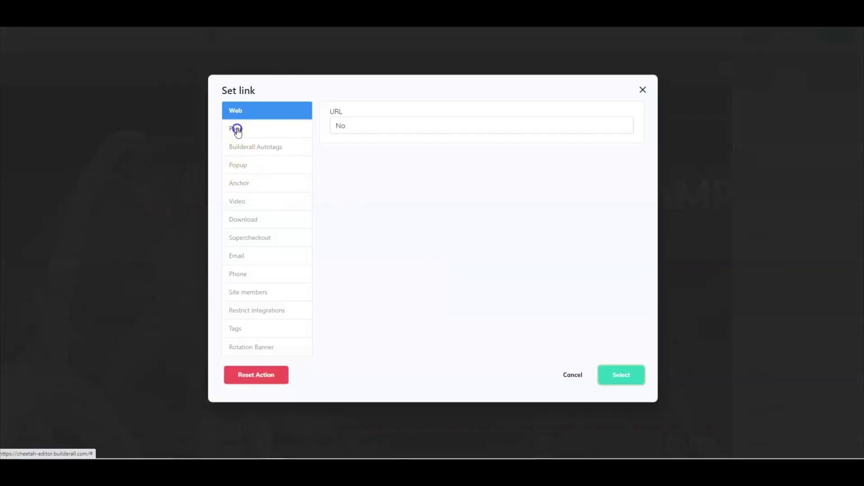
{"action": "left_click", "coordinate": [333, 112]}
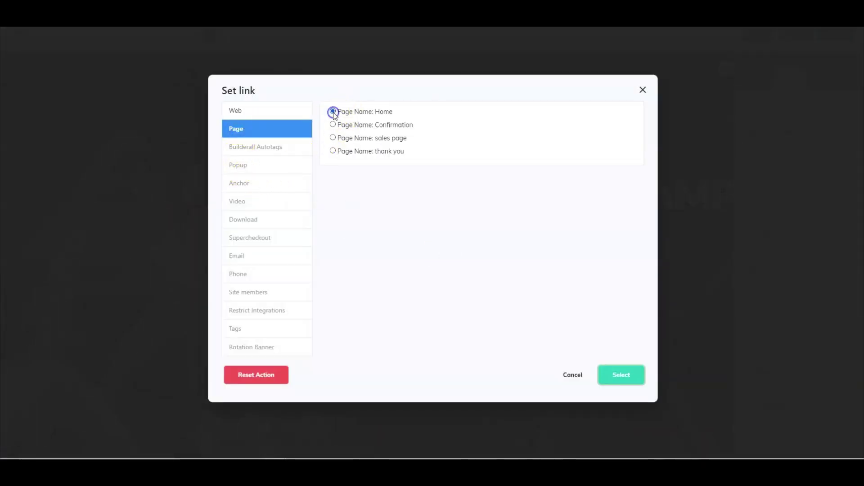
{"action": "left_click", "coordinate": [621, 377]}
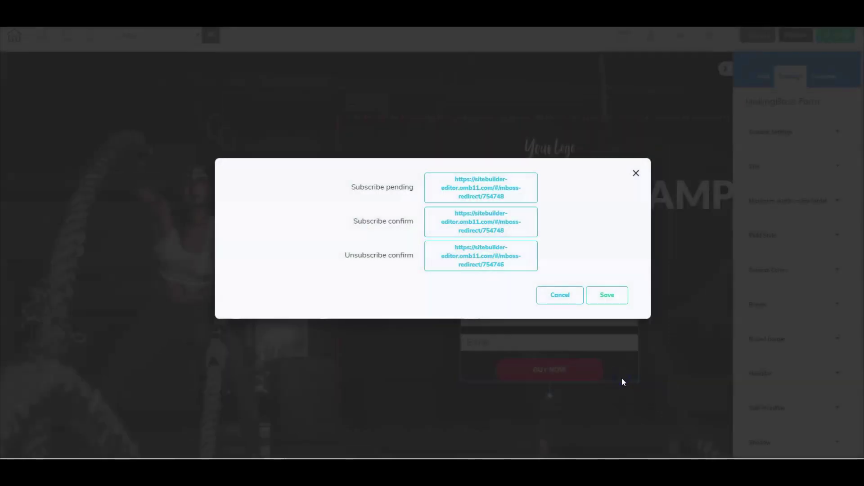
{"action": "left_click", "coordinate": [607, 295]}
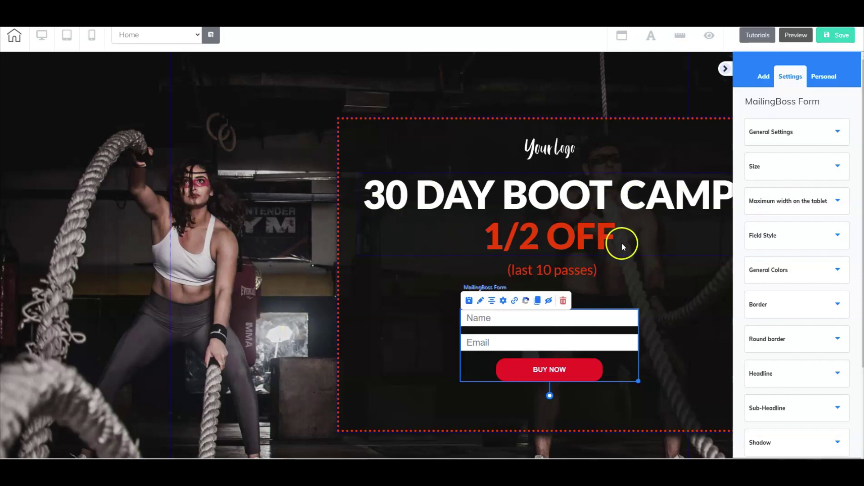
Step: Check that the opt-in form's button headline reads BUY NOW, then save the Home page
{"action": "left_click", "coordinate": [545, 368]}
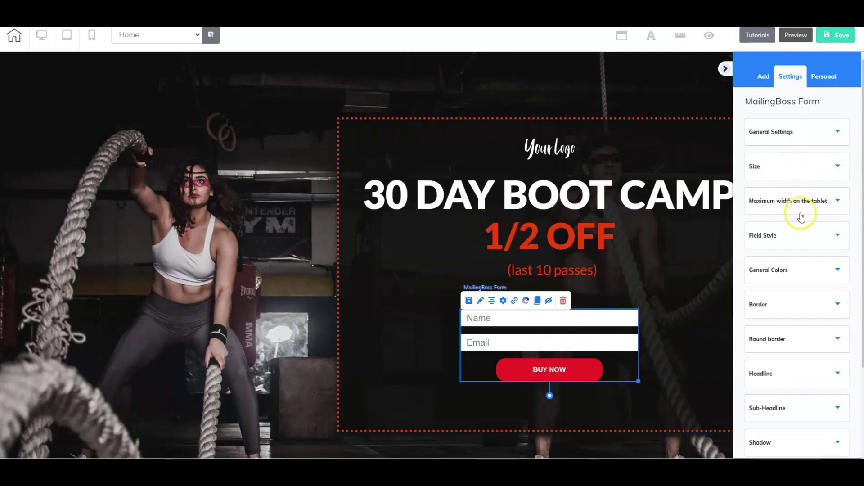
{"action": "scroll", "coordinate": [800, 243], "scroll_direction": "down", "scroll_amount": 3}
{"action": "scroll", "coordinate": [793, 405], "scroll_direction": "up", "scroll_amount": 3}
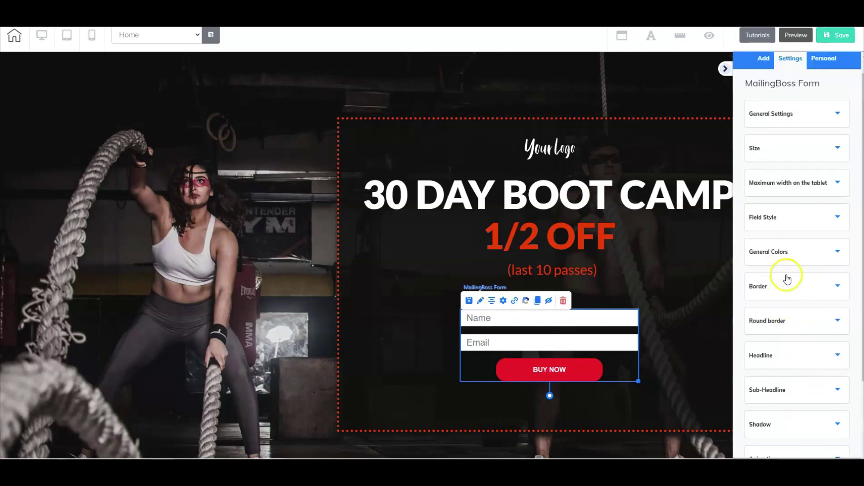
{"action": "key", "text": "Escape"}
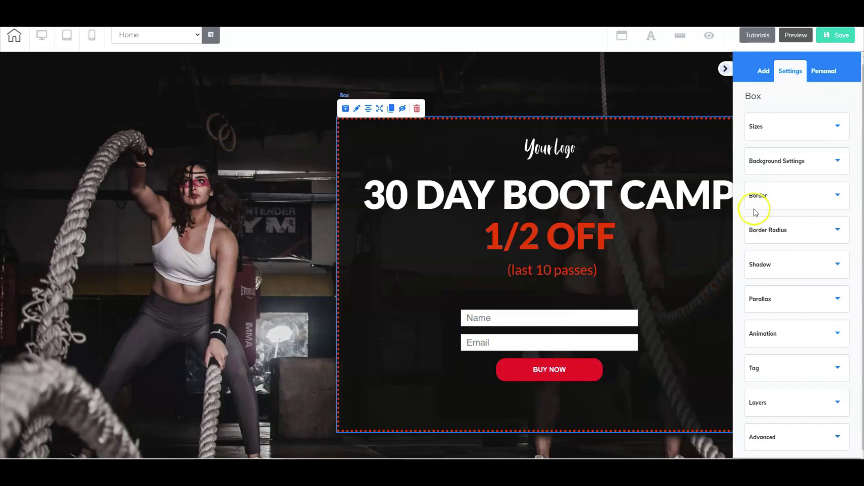
{"action": "left_click", "coordinate": [615, 340]}
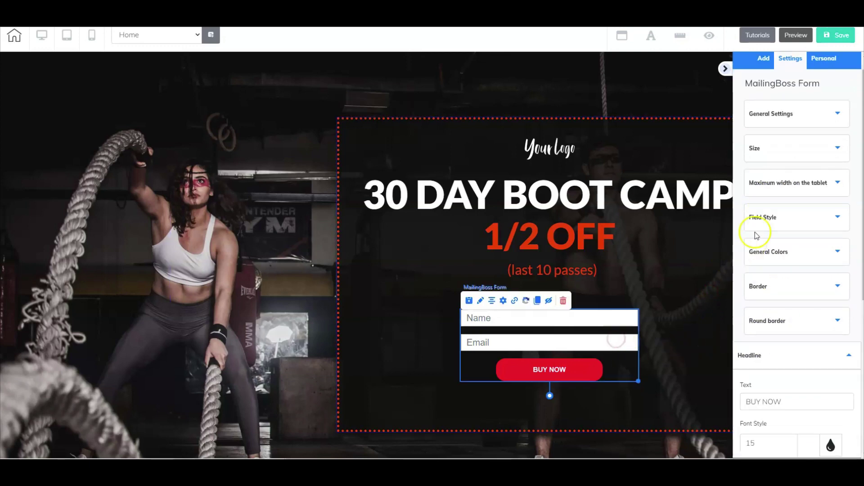
{"action": "left_click", "coordinate": [758, 355]}
{"action": "left_click", "coordinate": [758, 355]}
{"action": "scroll", "coordinate": [758, 333], "scroll_direction": "down", "scroll_amount": 2}
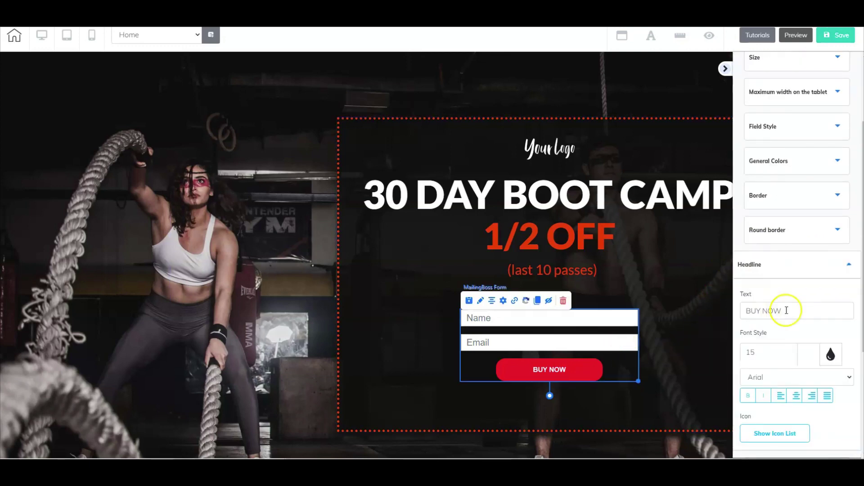
{"action": "double_click", "coordinate": [773, 311]}
{"action": "left_click_drag", "start_coordinate": [735, 309], "coordinate": [725, 312]}
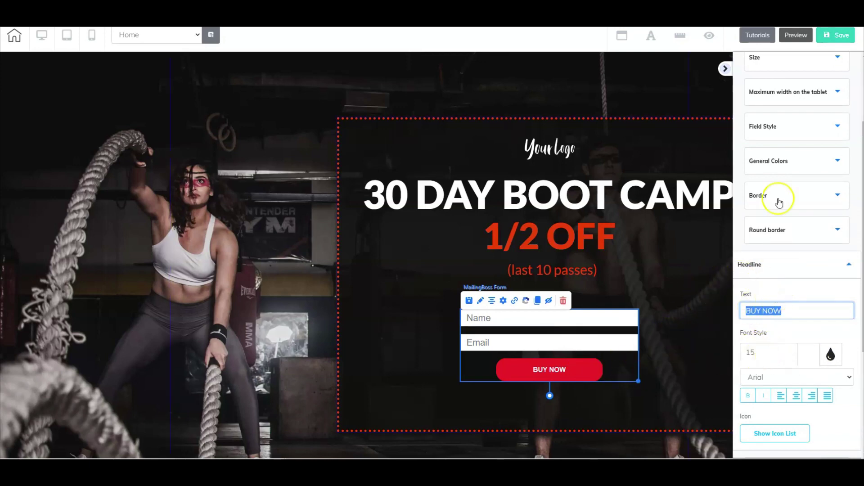
{"action": "left_click", "coordinate": [702, 262]}
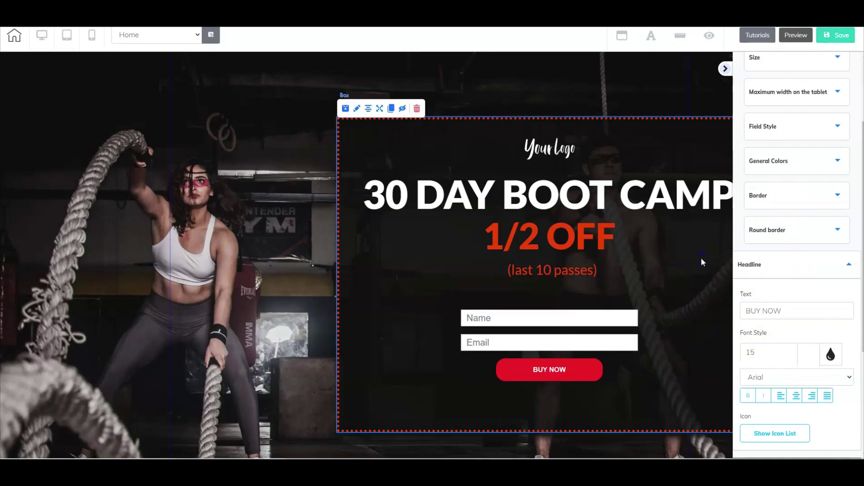
{"action": "left_click", "coordinate": [823, 41]}
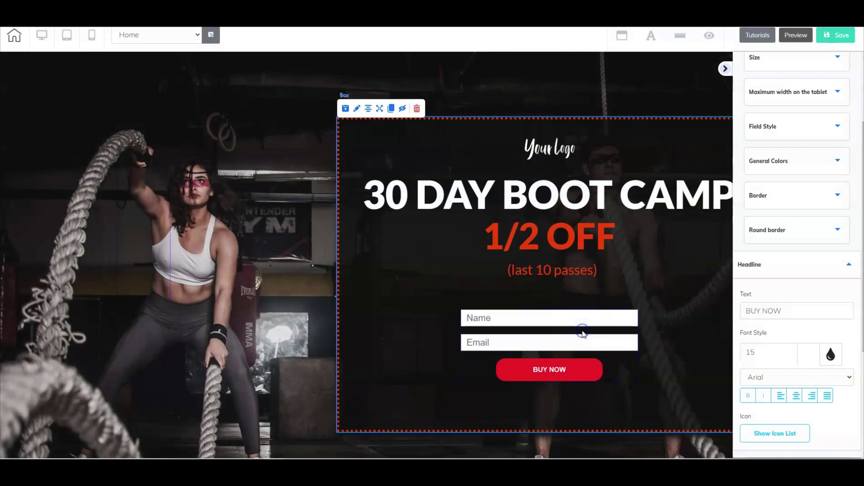
Step: Switch the editor to the sales page from the page list
{"action": "left_click", "coordinate": [197, 34]}
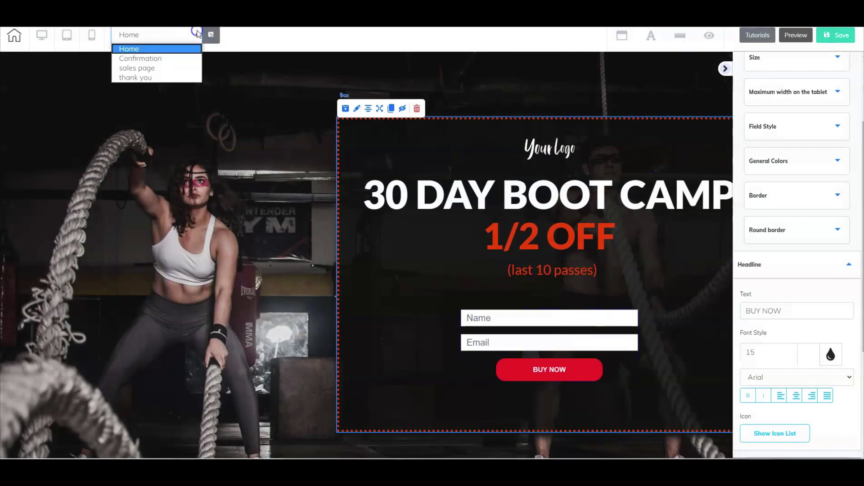
{"action": "left_click", "coordinate": [174, 68]}
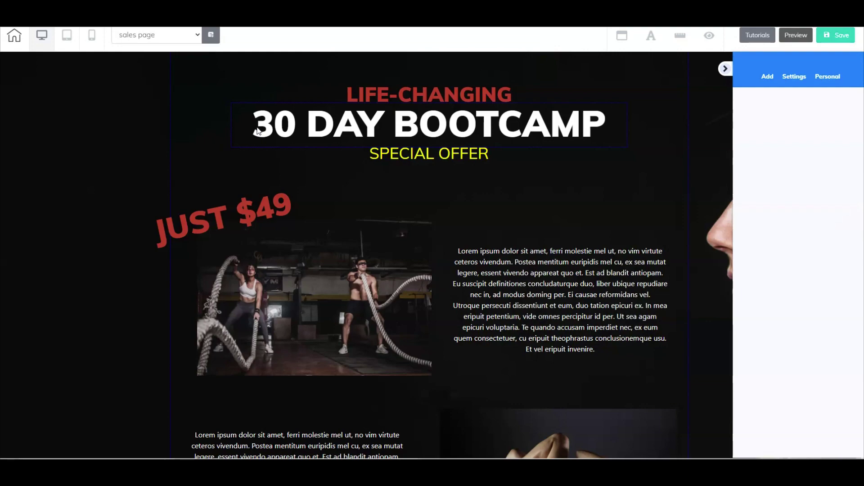
{"action": "scroll", "coordinate": [502, 174], "scroll_direction": "down", "scroll_amount": 3}
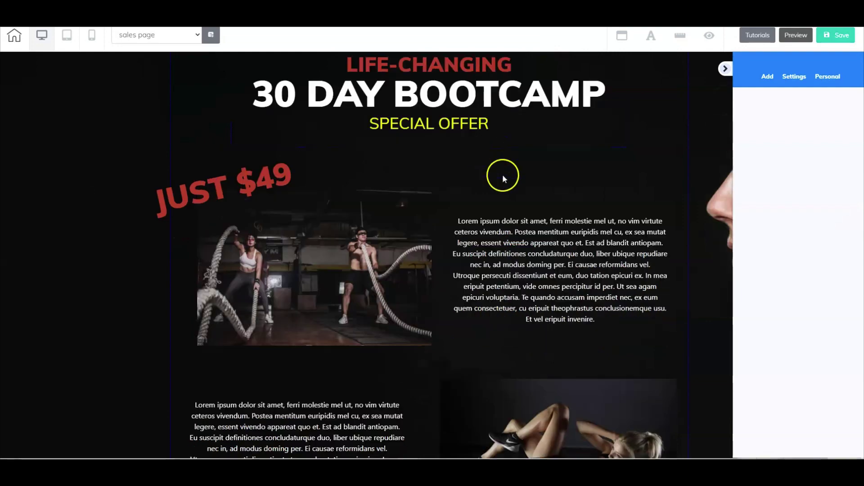
{"action": "scroll", "coordinate": [504, 254], "scroll_direction": "down", "scroll_amount": 7}
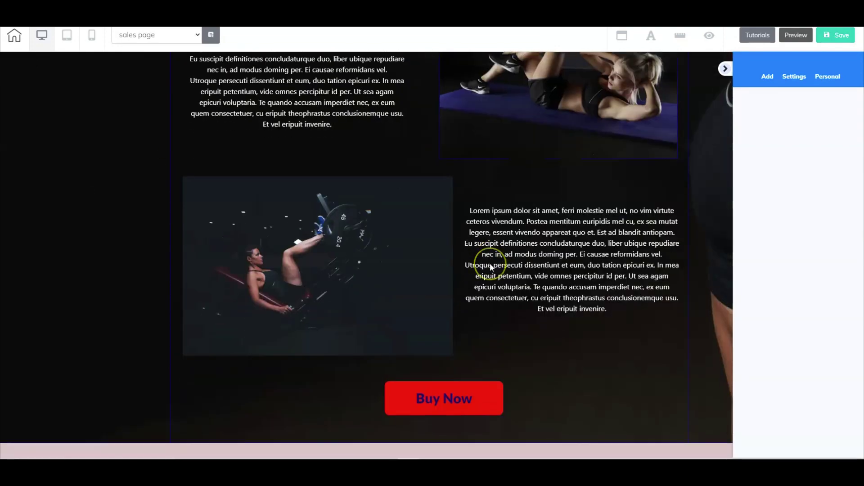
{"action": "scroll", "coordinate": [491, 267], "scroll_direction": "up", "scroll_amount": 10}
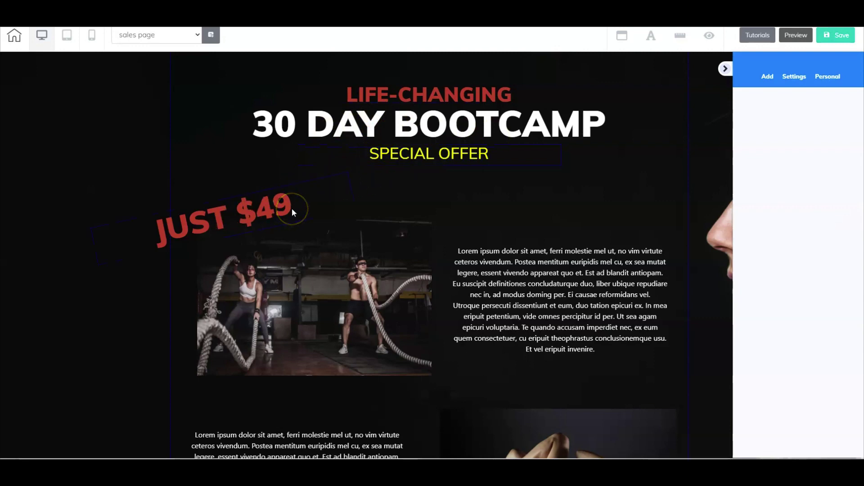
Step: Review the JUST $49 graphic, rope and leg-press images, and Buy Now button down to checkout
{"action": "left_click", "coordinate": [340, 206]}
{"action": "scroll", "coordinate": [340, 208], "scroll_direction": "down", "scroll_amount": 2}
{"action": "left_click", "coordinate": [376, 198]}
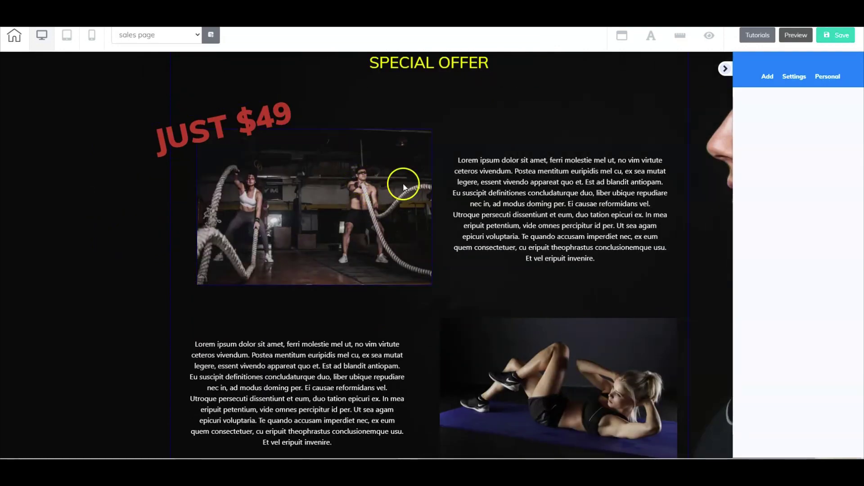
{"action": "scroll", "coordinate": [404, 198], "scroll_direction": "down", "scroll_amount": 6}
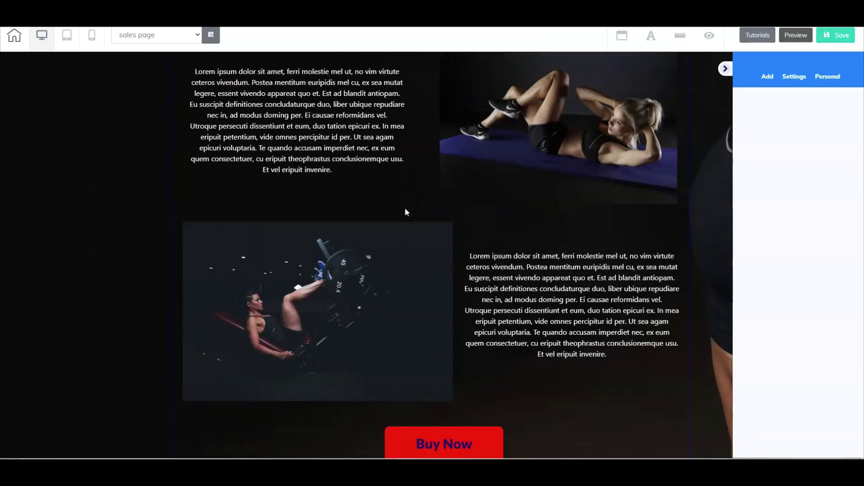
{"action": "scroll", "coordinate": [406, 211], "scroll_direction": "up", "scroll_amount": 8}
{"action": "scroll", "coordinate": [406, 212], "scroll_direction": "down", "scroll_amount": 3}
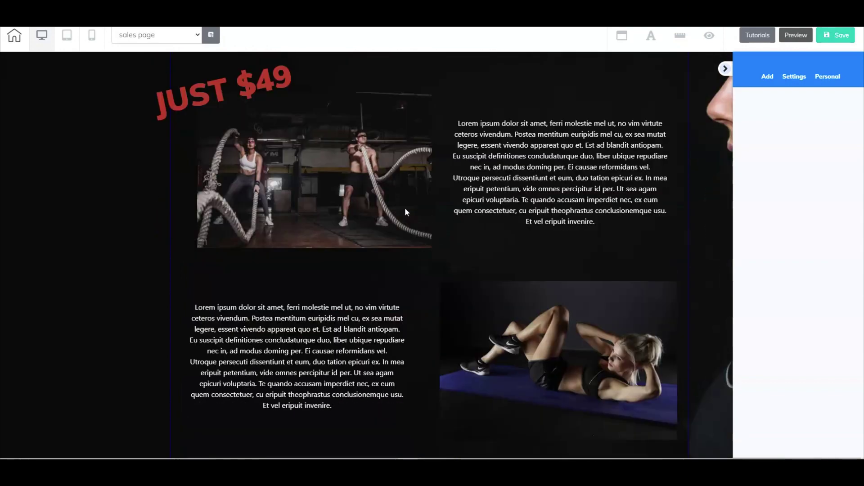
{"action": "scroll", "coordinate": [406, 212], "scroll_direction": "down", "scroll_amount": 9}
{"action": "left_click", "coordinate": [411, 195]}
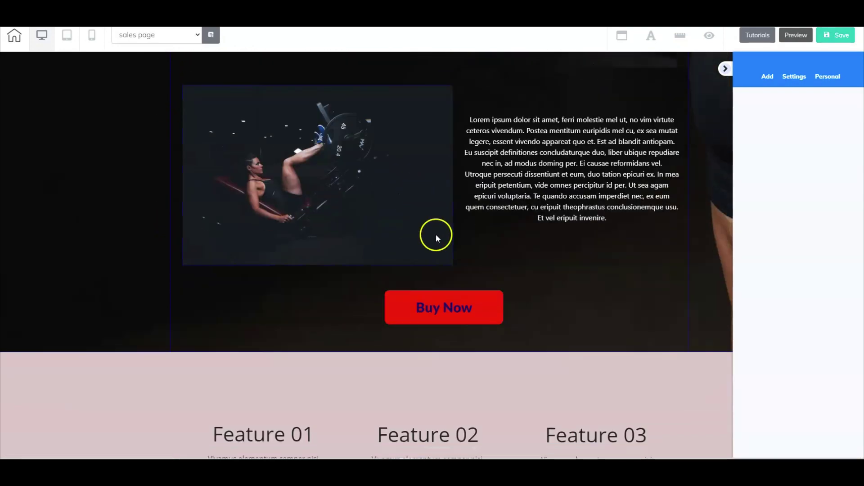
{"action": "left_click", "coordinate": [445, 304]}
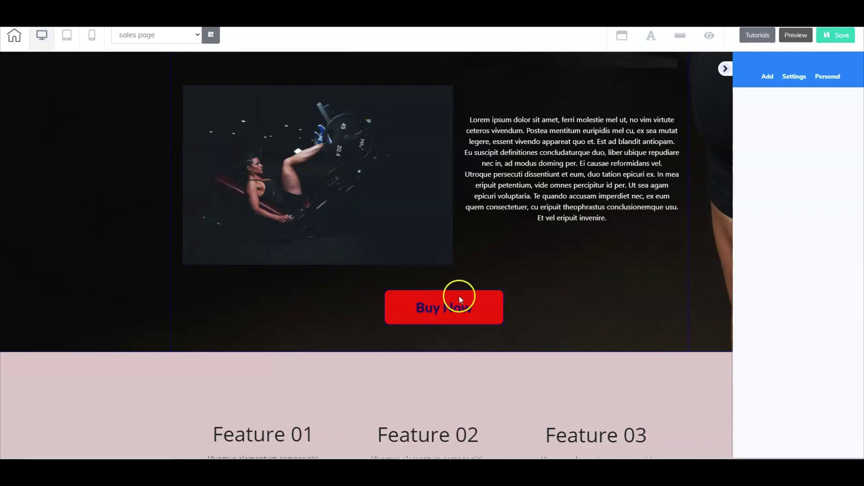
{"action": "scroll", "coordinate": [489, 289], "scroll_direction": "down", "scroll_amount": 7}
{"action": "scroll", "coordinate": [490, 315], "scroll_direction": "down", "scroll_amount": 12}
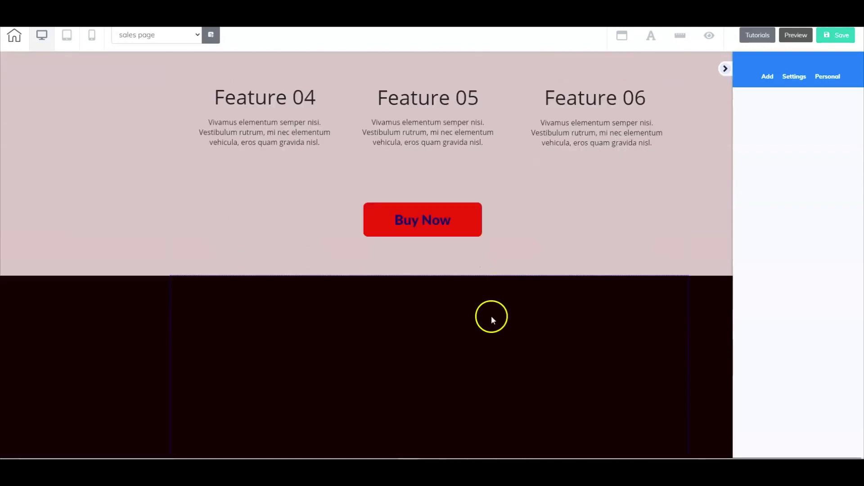
{"action": "scroll", "coordinate": [492, 322], "scroll_direction": "down", "scroll_amount": 4}
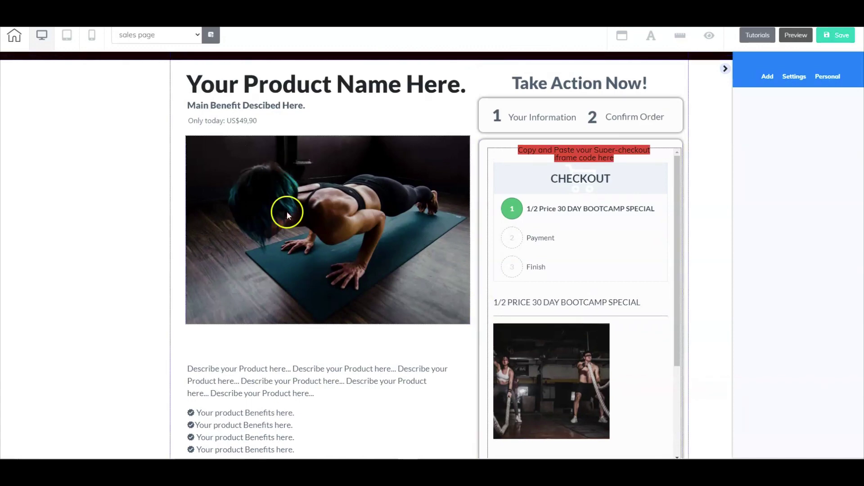
{"action": "scroll", "coordinate": [297, 263], "scroll_direction": "down", "scroll_amount": 2}
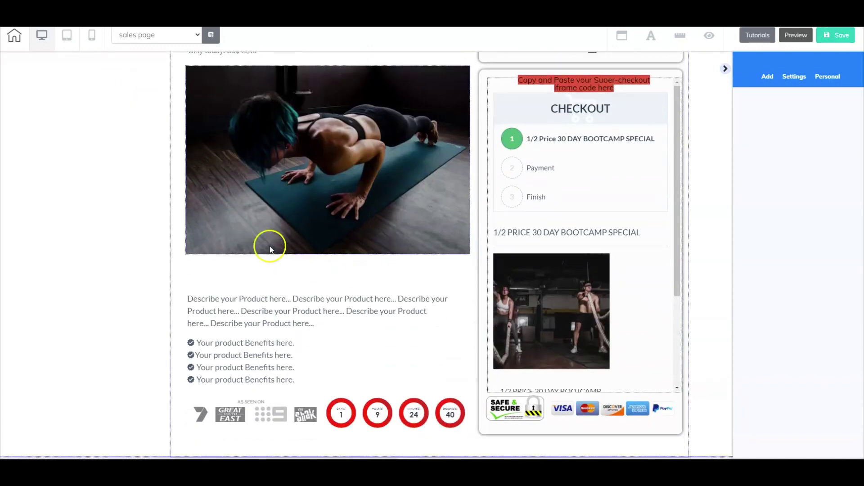
{"action": "scroll", "coordinate": [396, 322], "scroll_direction": "up", "scroll_amount": 4}
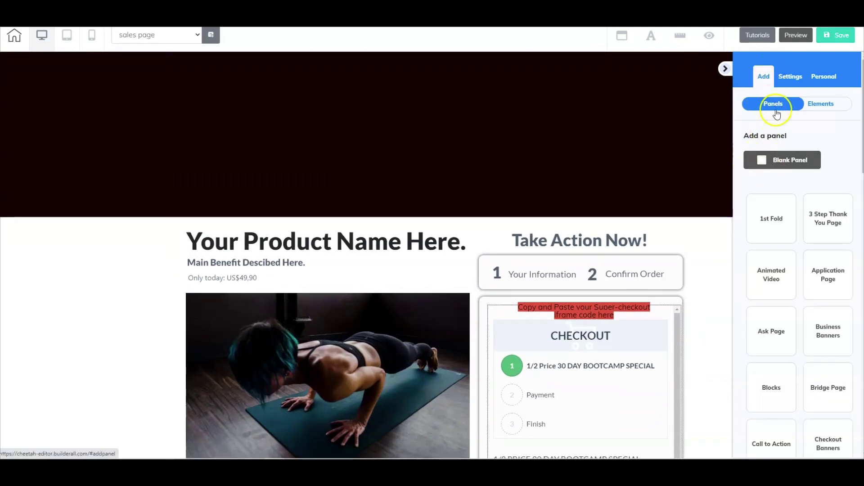
Step: Insert the Checkout template from Checkout Banners below the existing Take Action Now! section
{"action": "scroll", "coordinate": [772, 304], "scroll_direction": "down", "scroll_amount": 4}
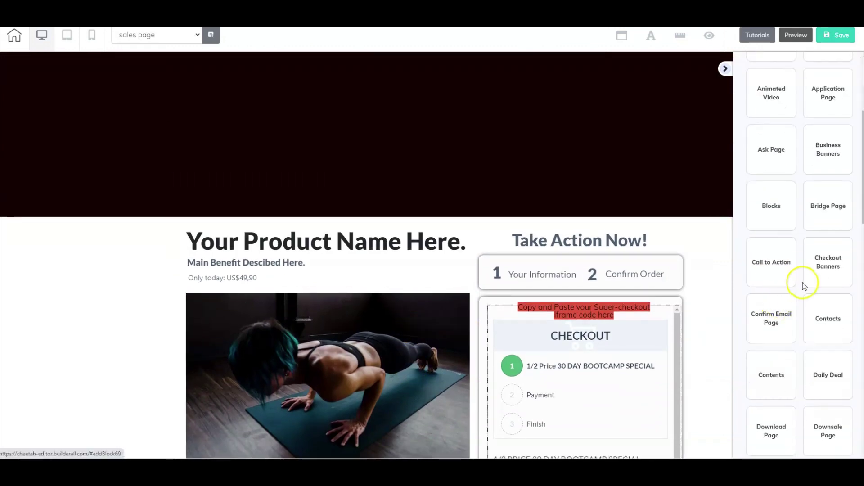
{"action": "left_click", "coordinate": [825, 263]}
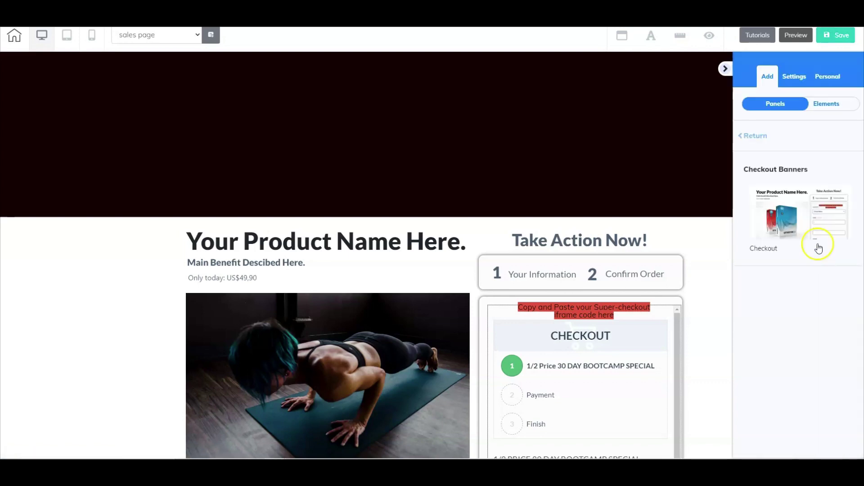
{"action": "left_click", "coordinate": [818, 199]}
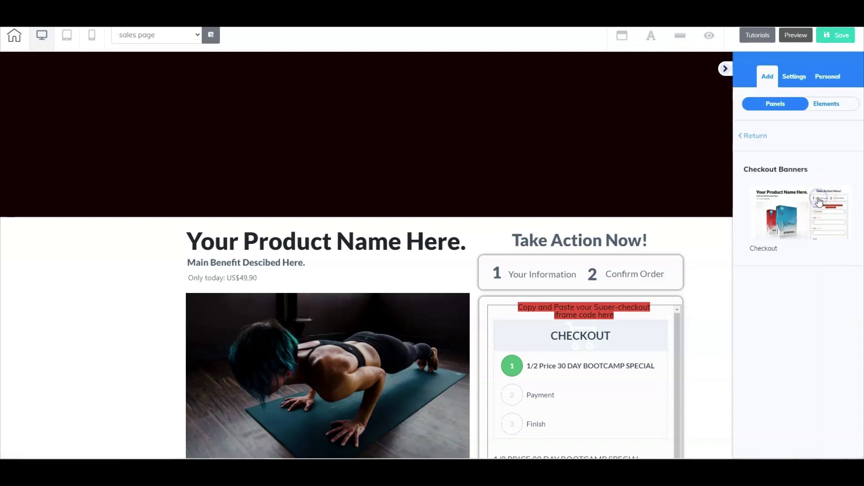
{"action": "left_click", "coordinate": [789, 216]}
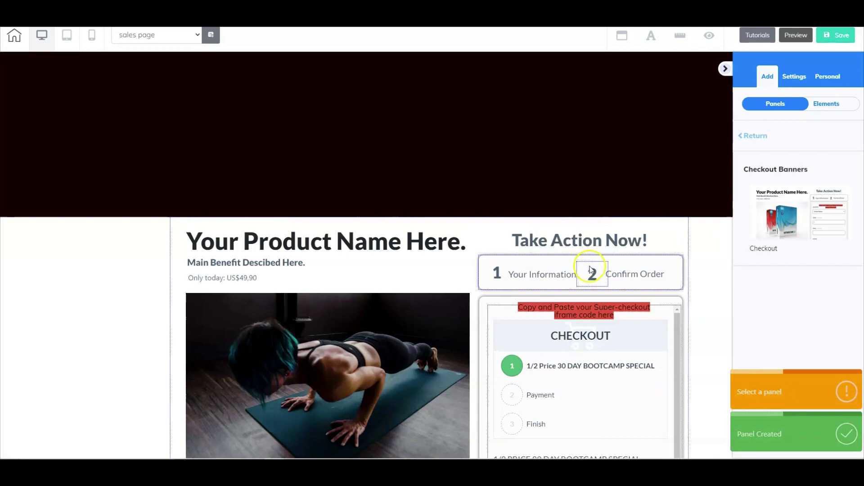
{"action": "scroll", "coordinate": [591, 269], "scroll_direction": "down", "scroll_amount": 1}
{"action": "scroll", "coordinate": [589, 266], "scroll_direction": "down", "scroll_amount": 15}
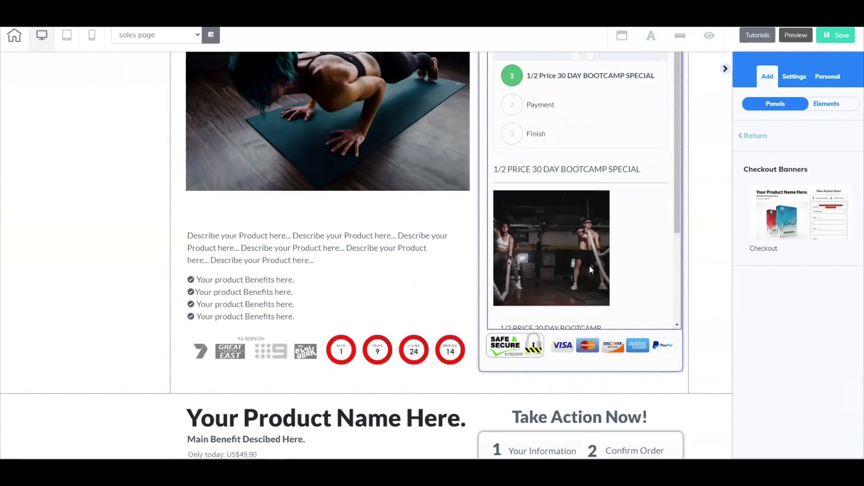
{"action": "left_click", "coordinate": [443, 320]}
{"action": "scroll", "coordinate": [444, 321], "scroll_direction": "down", "scroll_amount": 1}
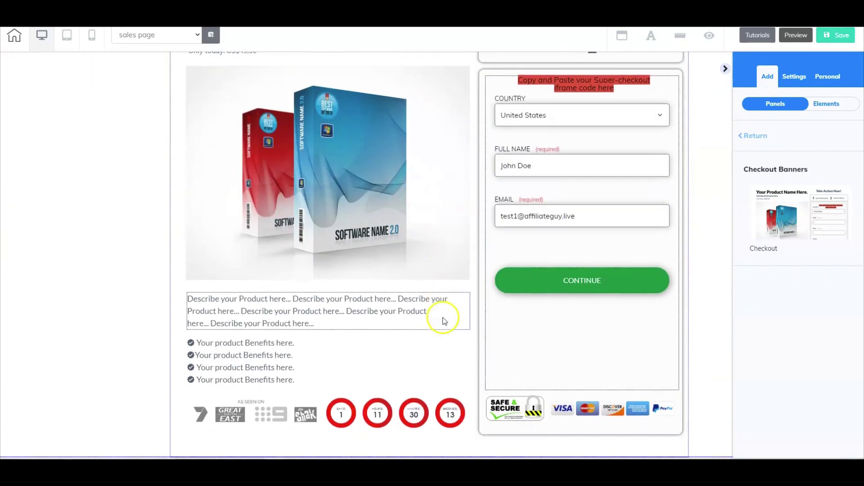
{"action": "scroll", "coordinate": [441, 316], "scroll_direction": "up", "scroll_amount": 3}
{"action": "scroll", "coordinate": [436, 303], "scroll_direction": "down", "scroll_amount": 3}
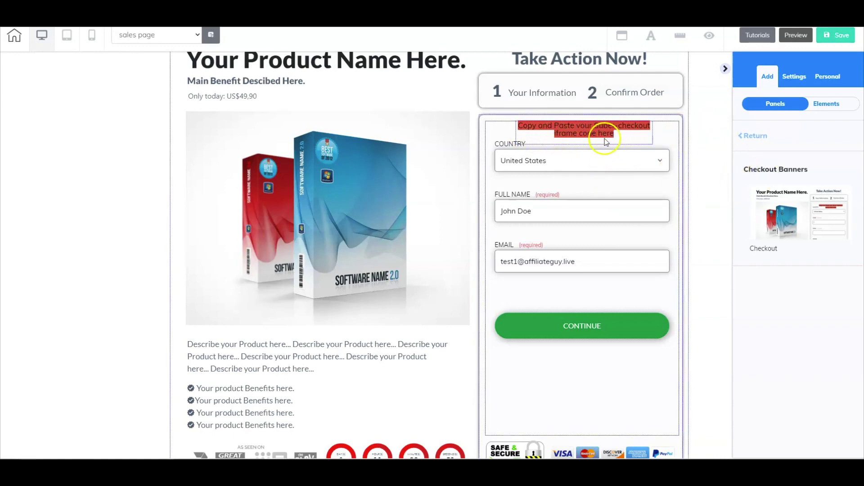
Step: Apply the Super Checkout embed URL in the checkout iframe's General Settings
{"action": "left_click", "coordinate": [573, 166]}
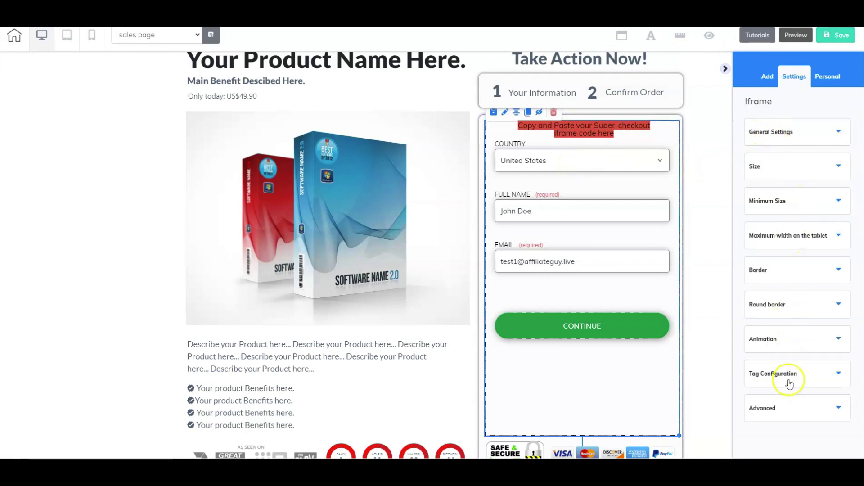
{"action": "left_click", "coordinate": [793, 126]}
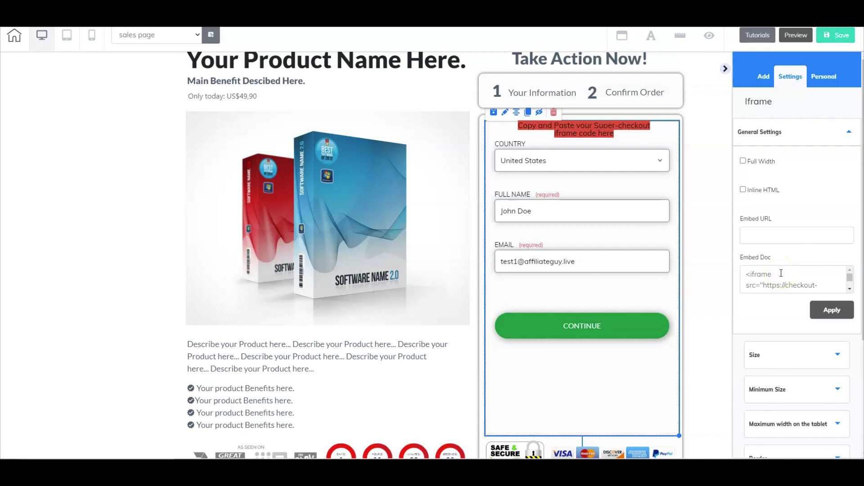
{"action": "scroll", "coordinate": [589, 287], "scroll_direction": "up", "scroll_amount": 5}
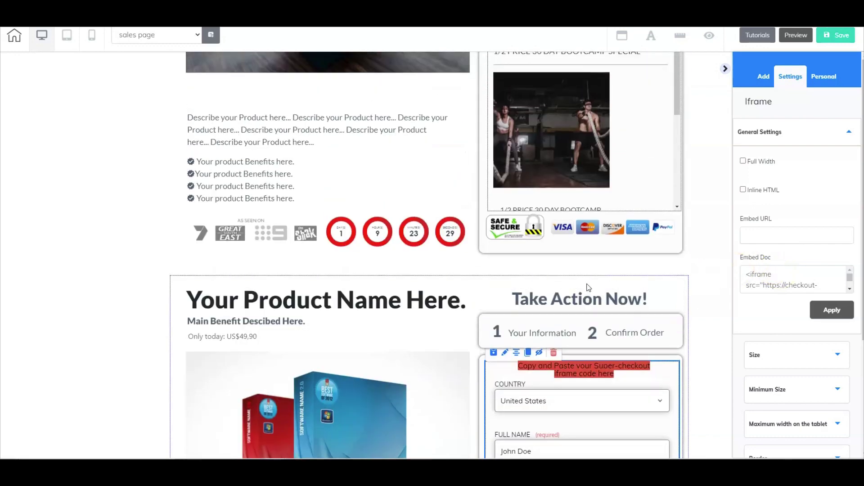
{"action": "scroll", "coordinate": [588, 286], "scroll_direction": "up", "scroll_amount": 5}
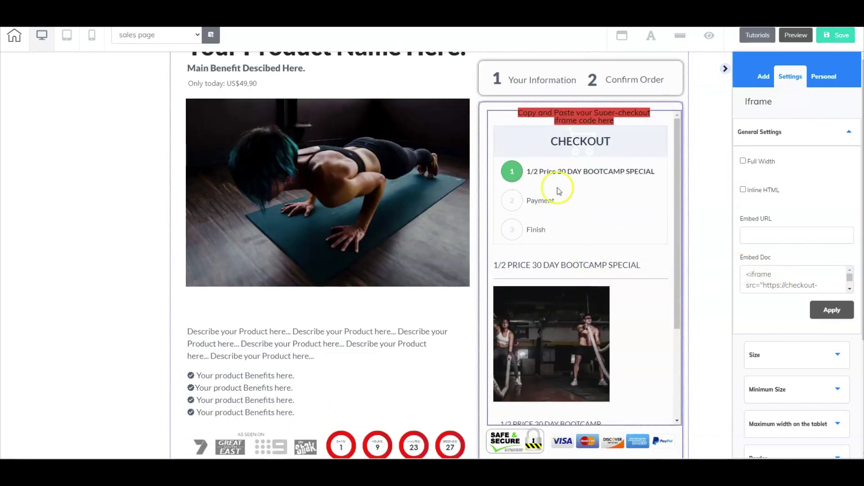
{"action": "left_click", "coordinate": [574, 178]}
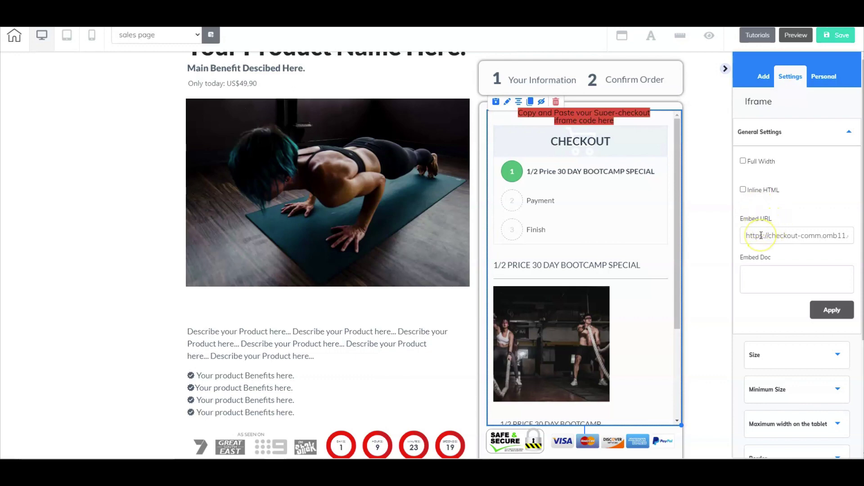
{"action": "left_click", "coordinate": [618, 255]}
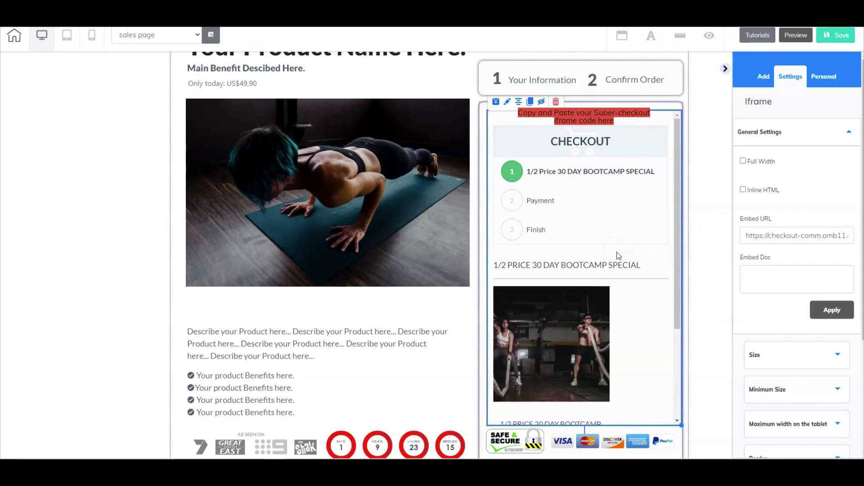
{"action": "left_click", "coordinate": [769, 228]}
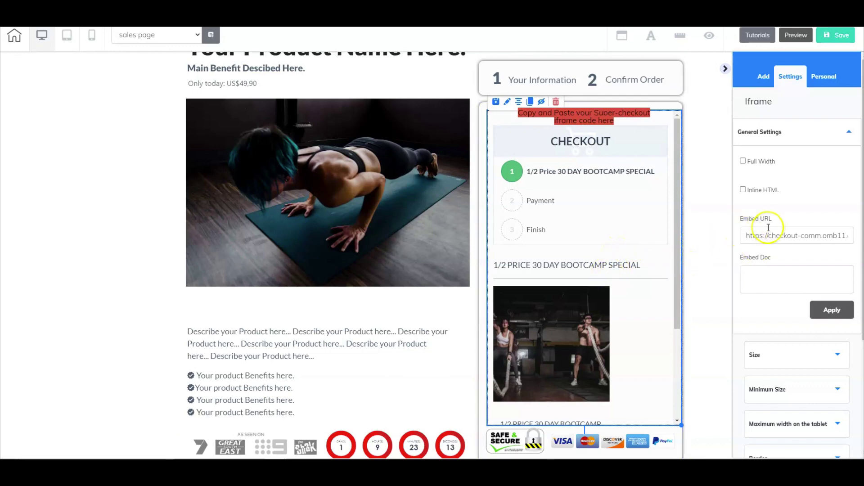
{"action": "left_click", "coordinate": [832, 310]}
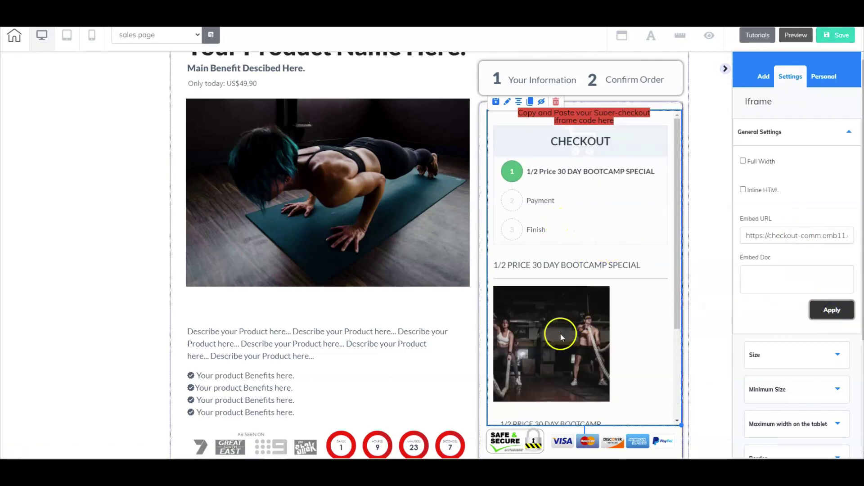
{"action": "scroll", "coordinate": [553, 322], "scroll_direction": "up", "scroll_amount": 1}
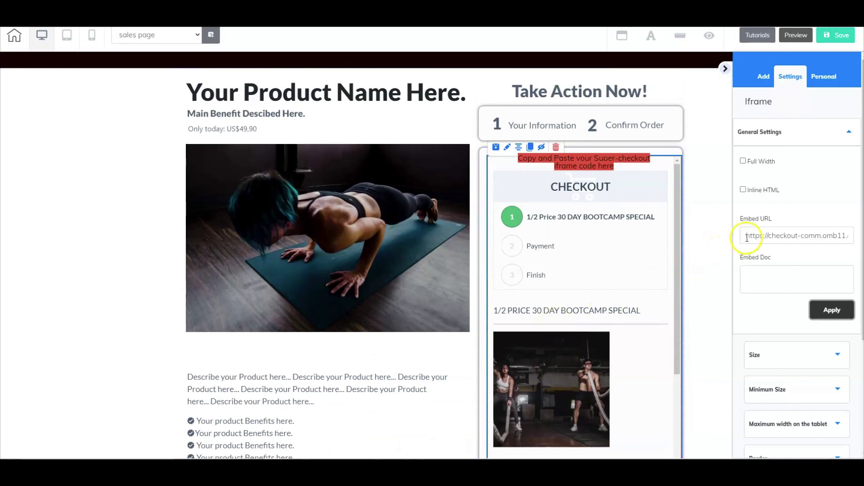
Step: Copy the checkout iframe's Super Checkout embed URL
{"action": "left_click_drag", "start_coordinate": [747, 236], "coordinate": [853, 235]}
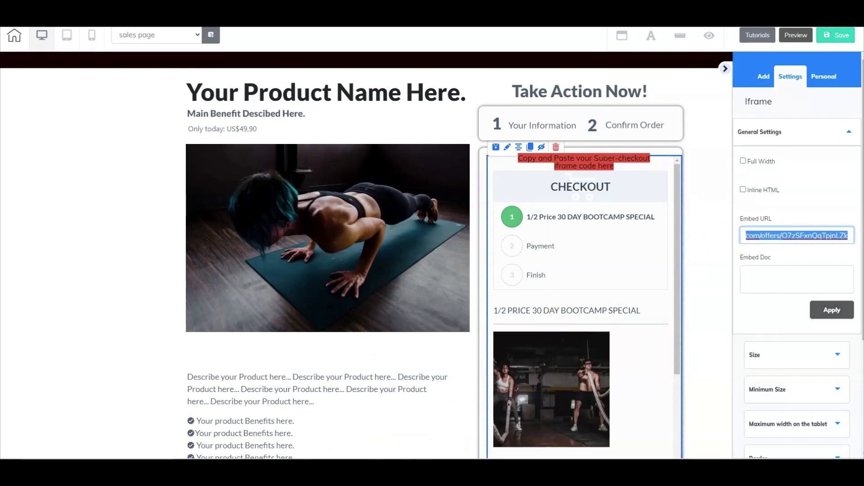
{"action": "right_click", "coordinate": [824, 234]}
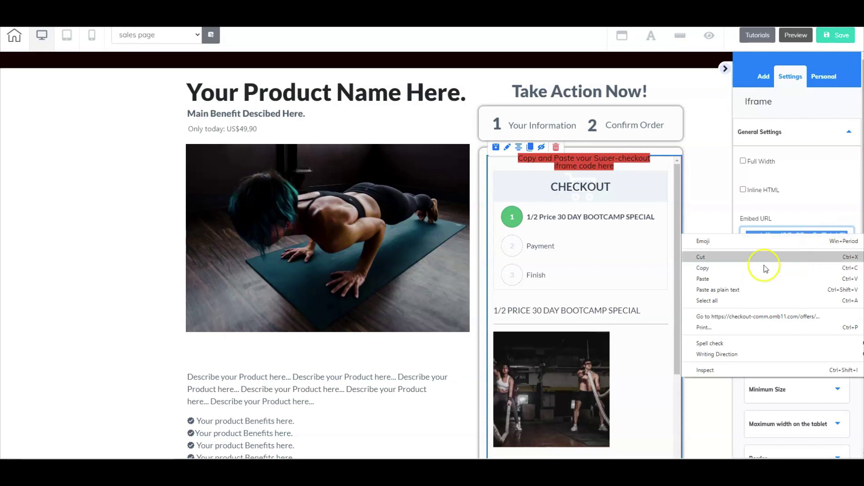
{"action": "left_click", "coordinate": [751, 269]}
{"action": "scroll", "coordinate": [563, 283], "scroll_direction": "up", "scroll_amount": 4}
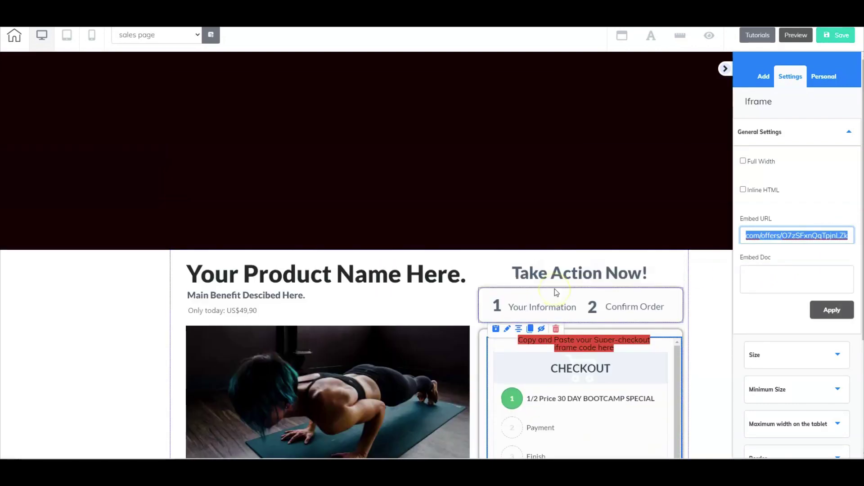
{"action": "scroll", "coordinate": [556, 292], "scroll_direction": "up", "scroll_amount": 10}
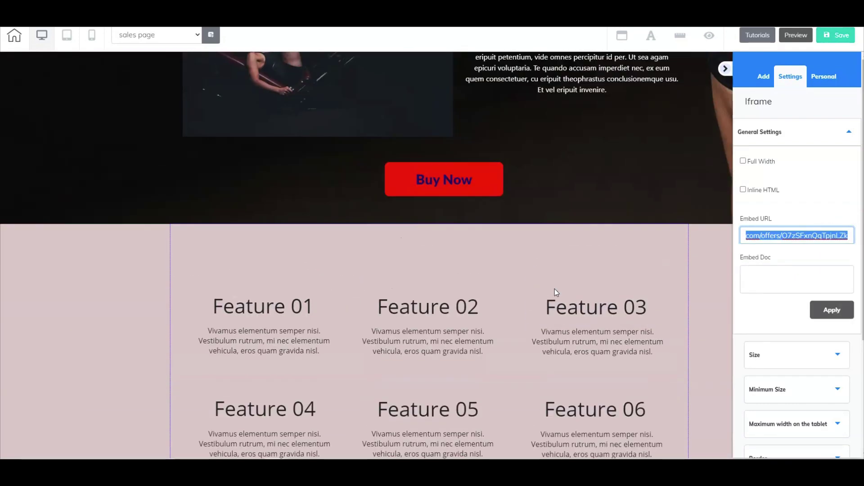
Step: Replace the lower Buy Now button's Web URL link with the copied checkout URL
{"action": "left_click", "coordinate": [436, 182]}
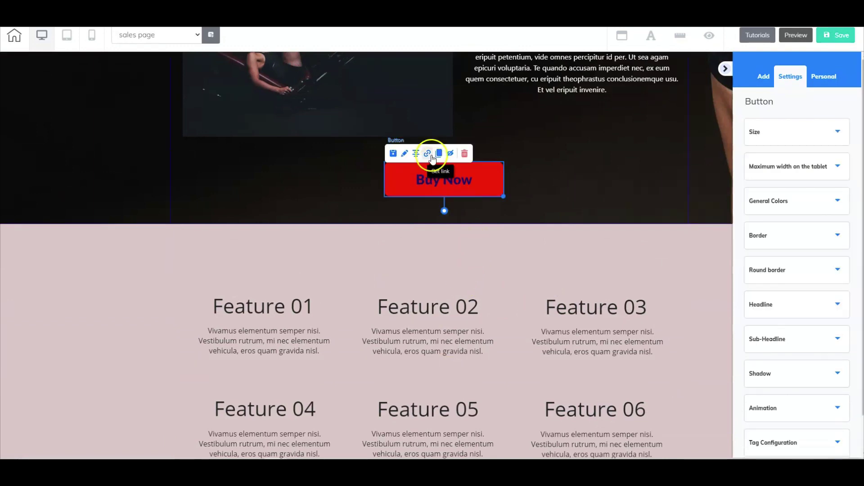
{"action": "left_click", "coordinate": [430, 155]}
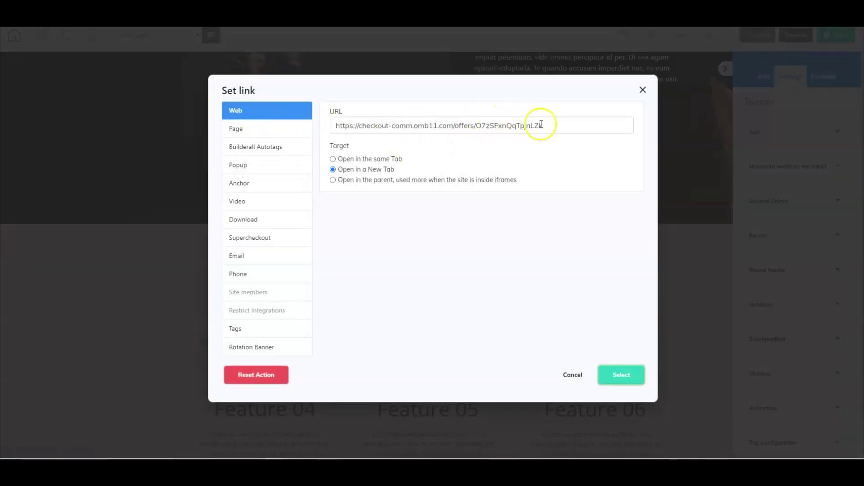
{"action": "left_click_drag", "start_coordinate": [569, 122], "coordinate": [332, 125]}
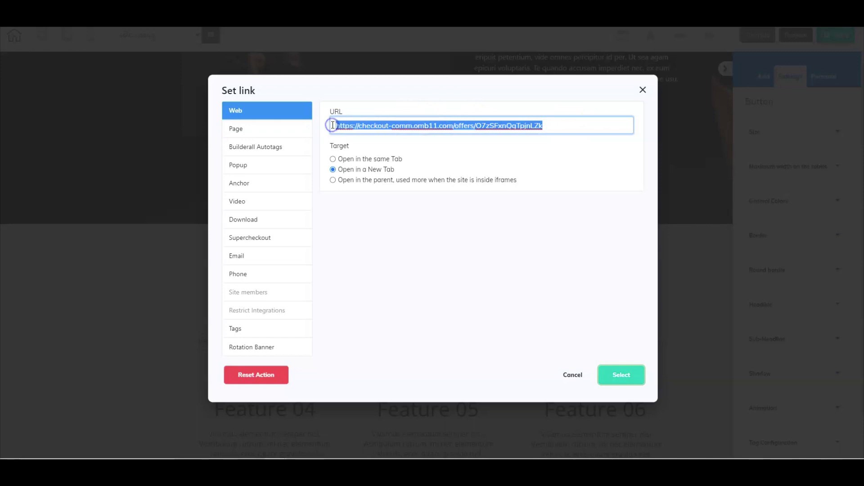
{"action": "key", "text": "BackSpace"}
{"action": "key", "text": "ctrl+v"}
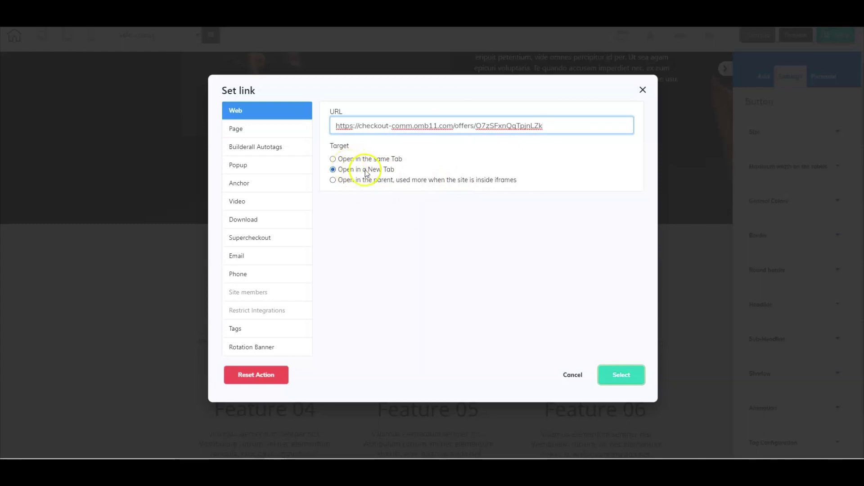
{"action": "left_click", "coordinate": [618, 370]}
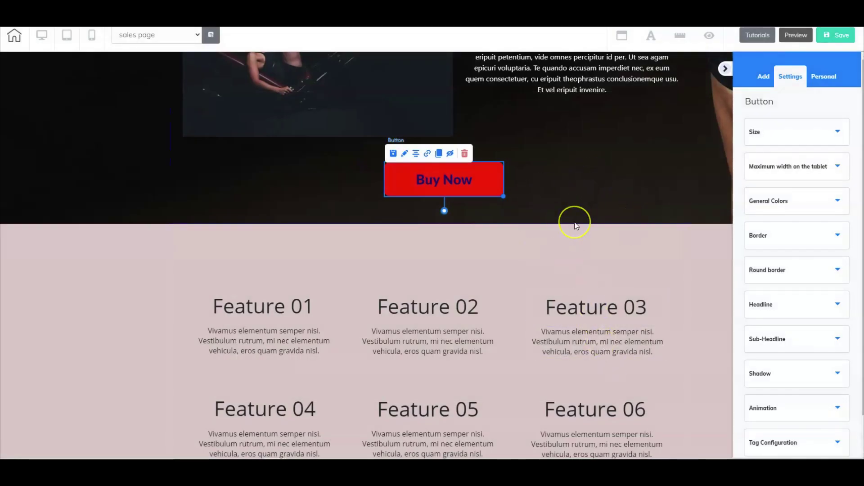
Step: Scroll through the sales page to verify the checkout changes and save it
{"action": "scroll", "coordinate": [573, 222], "scroll_direction": "up", "scroll_amount": 8}
{"action": "scroll", "coordinate": [574, 222], "scroll_direction": "up", "scroll_amount": 5}
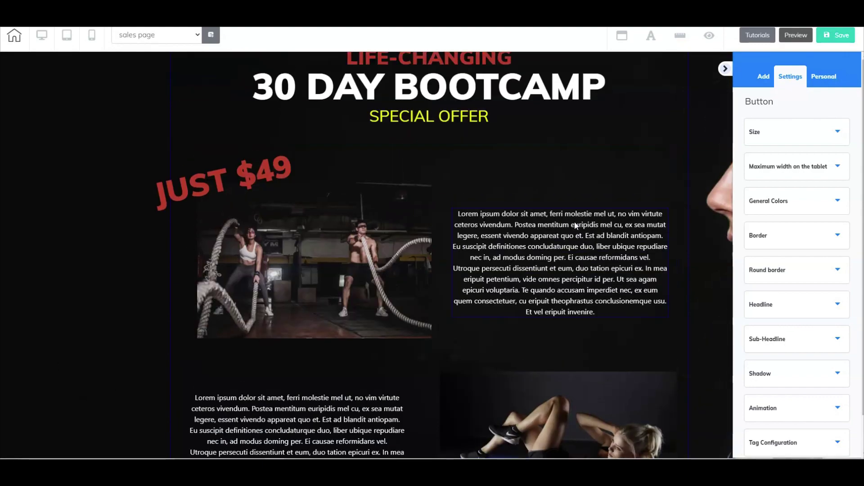
{"action": "scroll", "coordinate": [574, 222], "scroll_direction": "down", "scroll_amount": 4}
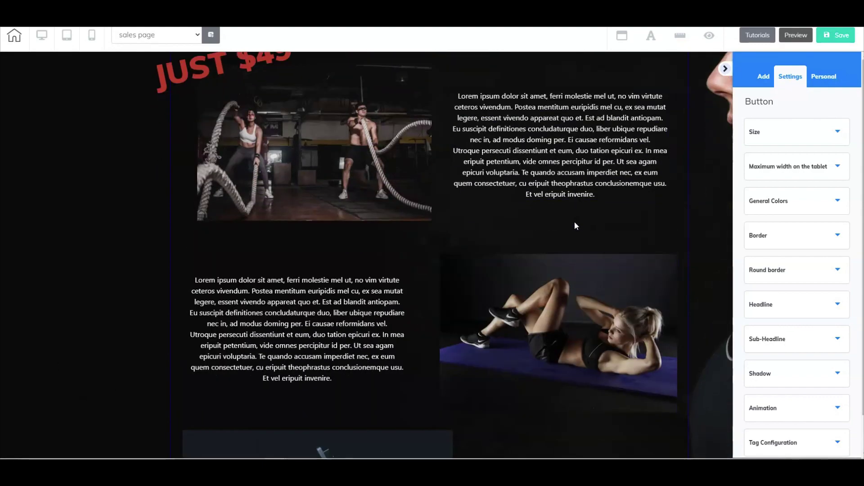
{"action": "scroll", "coordinate": [574, 226], "scroll_direction": "down", "scroll_amount": 1}
{"action": "scroll", "coordinate": [574, 222], "scroll_direction": "down", "scroll_amount": 1}
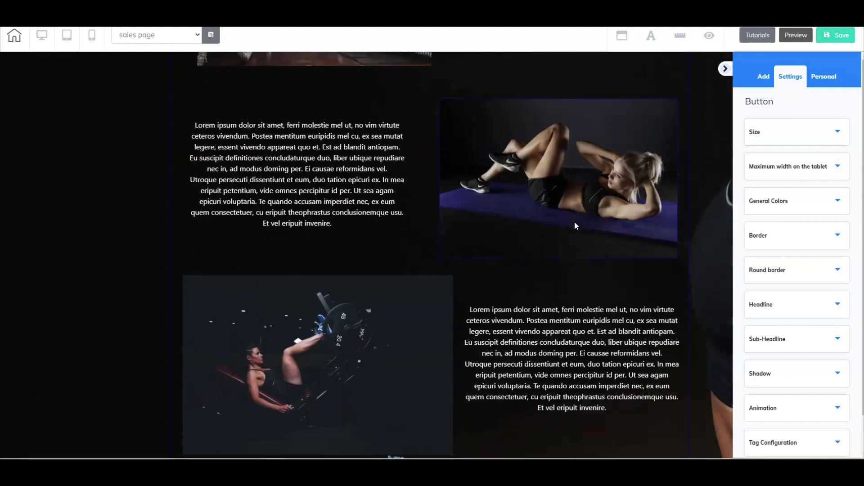
{"action": "scroll", "coordinate": [574, 221], "scroll_direction": "down", "scroll_amount": 2}
{"action": "scroll", "coordinate": [575, 223], "scroll_direction": "down", "scroll_amount": 3}
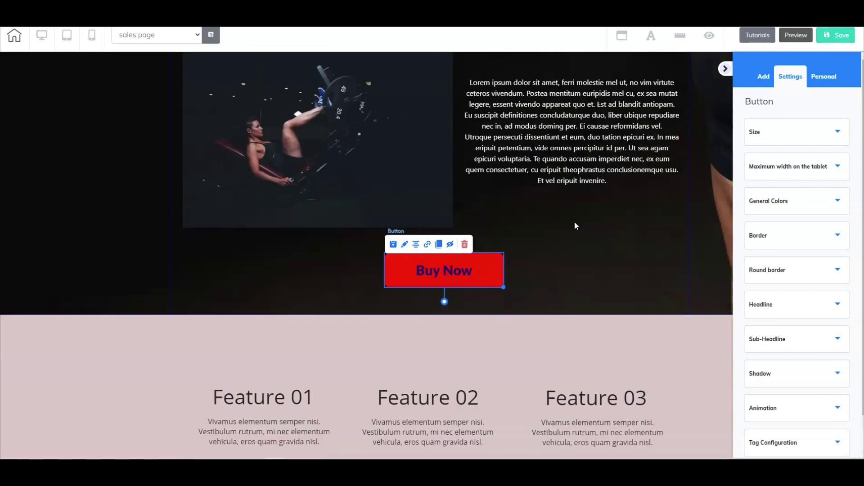
{"action": "scroll", "coordinate": [575, 225], "scroll_direction": "up", "scroll_amount": 3}
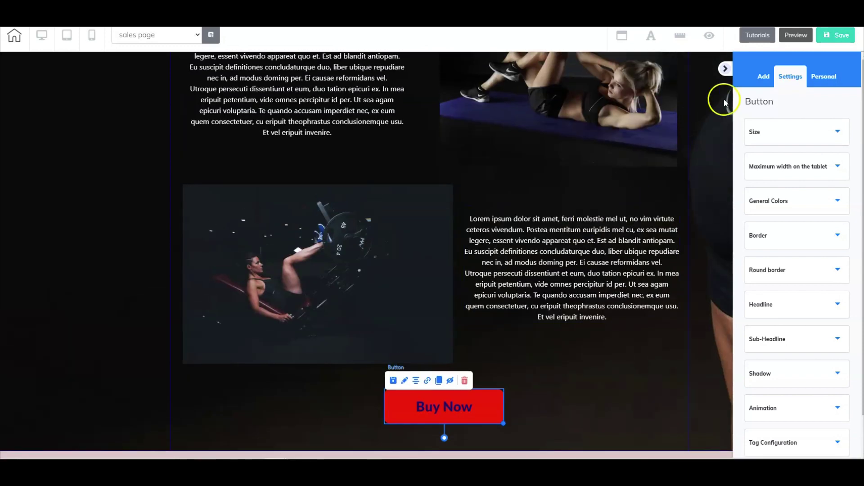
{"action": "left_click", "coordinate": [824, 35]}
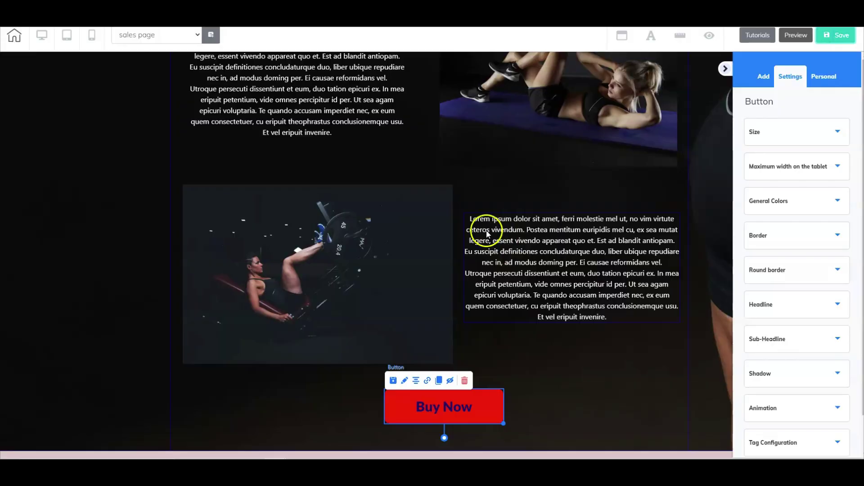
{"action": "scroll", "coordinate": [491, 238], "scroll_direction": "up", "scroll_amount": 3}
{"action": "left_click", "coordinate": [196, 36]}
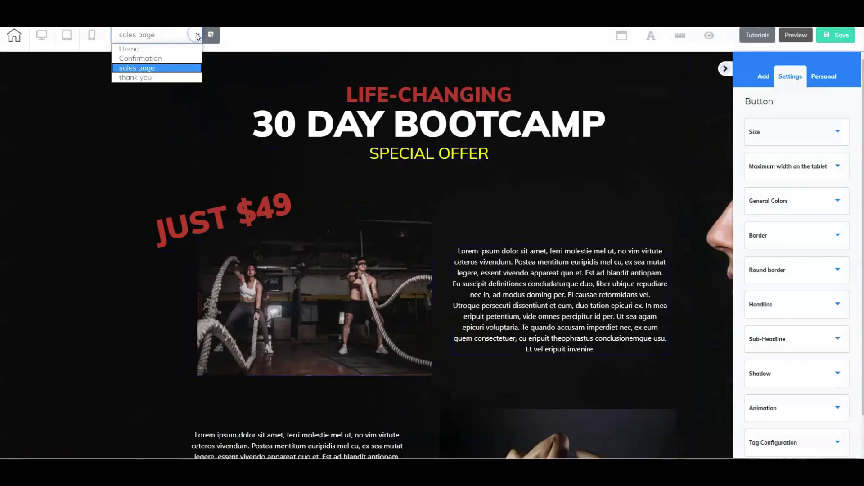
Step: Switch to the thank you page, dismissing the save prompt
{"action": "left_click", "coordinate": [153, 78]}
{"action": "left_click", "coordinate": [401, 250]}
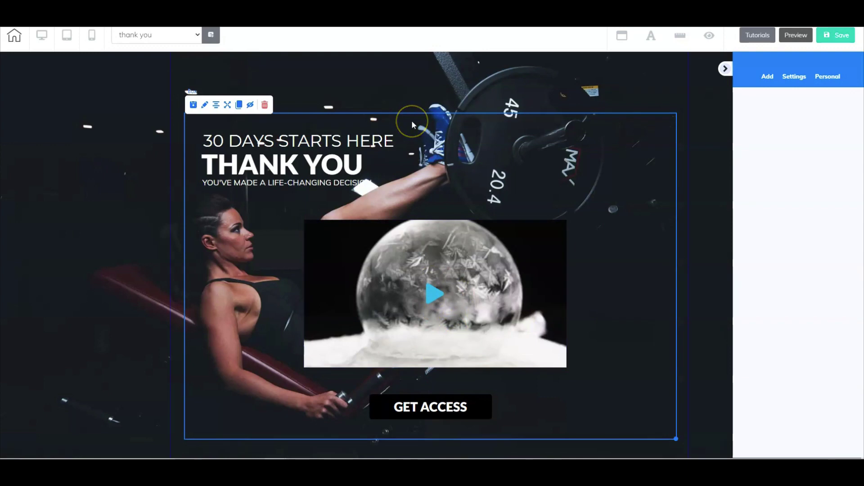
{"action": "scroll", "coordinate": [421, 147], "scroll_direction": "down", "scroll_amount": 1}
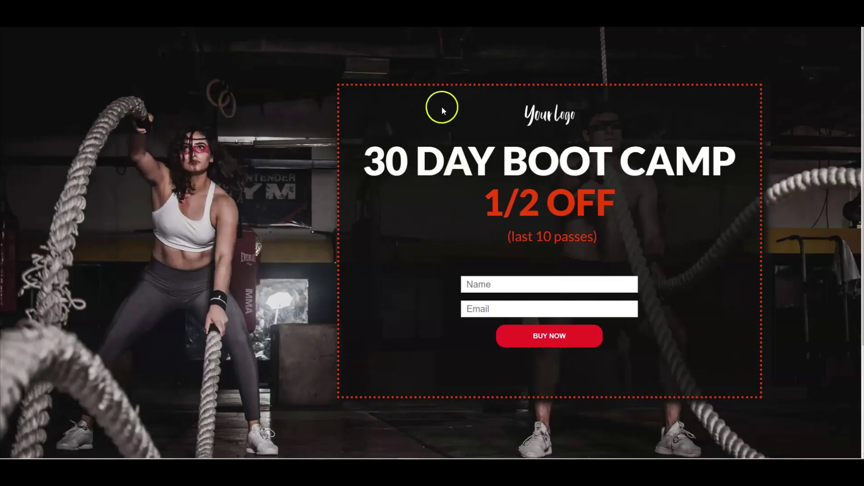
Step: Begin filling in the live opt-in form at its Name field
{"action": "left_click", "coordinate": [525, 285]}
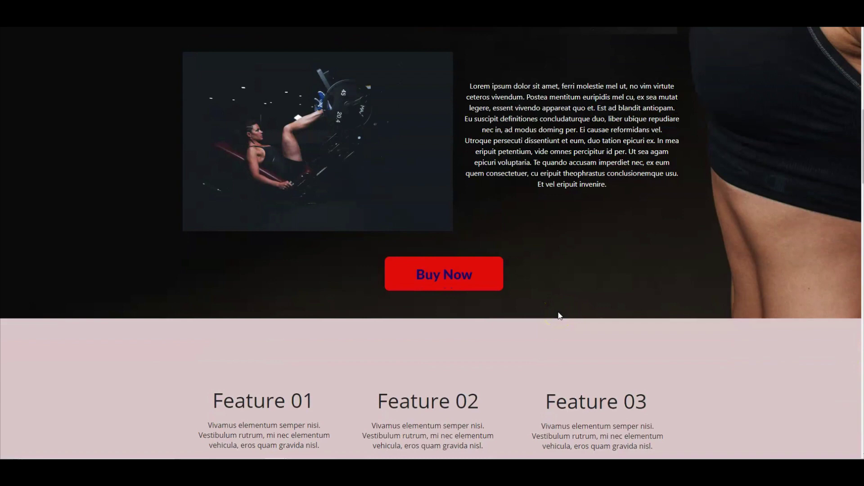
{"action": "left_click", "coordinate": [456, 279]}
{"action": "scroll", "coordinate": [466, 200], "scroll_direction": "down", "scroll_amount": 9}
Step: Jump to the embedded checkout, scroll to the order total and continue to the Payment step
{"action": "left_click", "coordinate": [467, 207]}
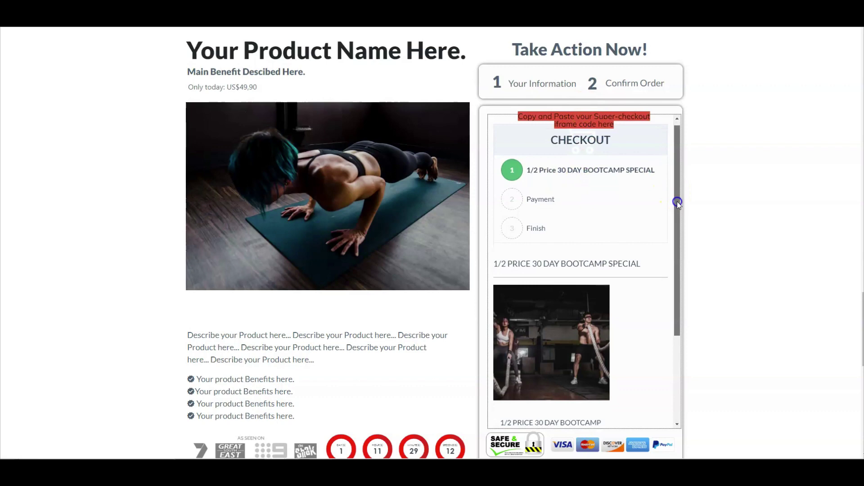
{"action": "left_click_drag", "start_coordinate": [677, 198], "coordinate": [668, 304]}
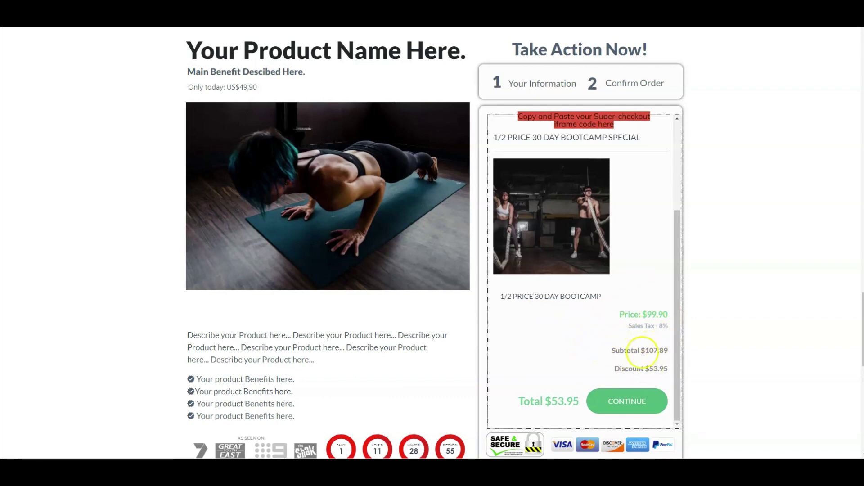
{"action": "left_click", "coordinate": [621, 403]}
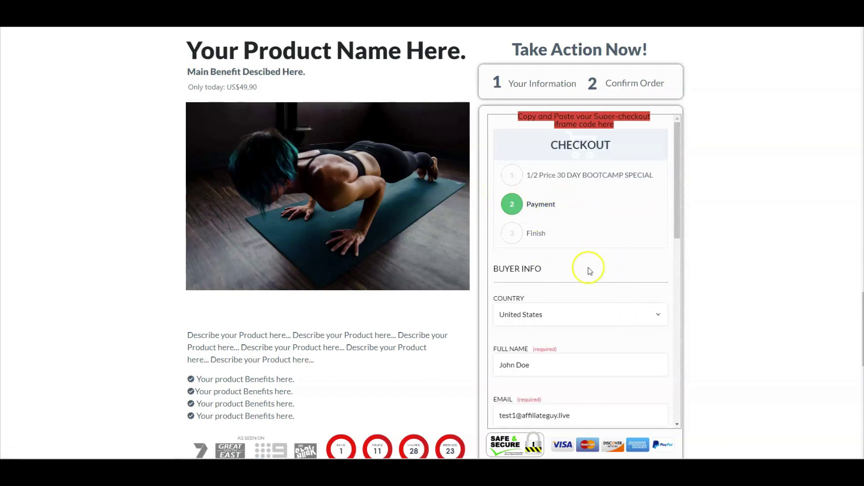
Step: Enter the membership password in both Password and Confirm Password fields to reveal the $53.95 payment options
{"action": "scroll", "coordinate": [642, 303], "scroll_direction": "down", "scroll_amount": 2}
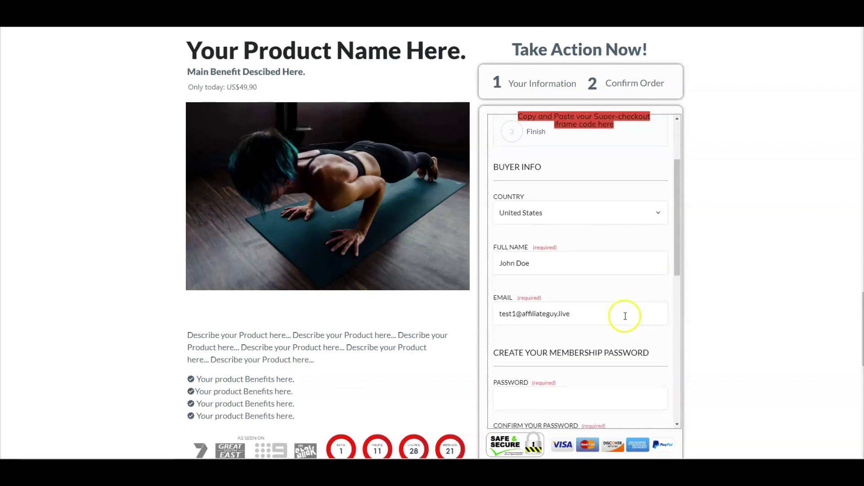
{"action": "scroll", "coordinate": [625, 316], "scroll_direction": "down", "scroll_amount": 2}
{"action": "left_click", "coordinate": [570, 319]}
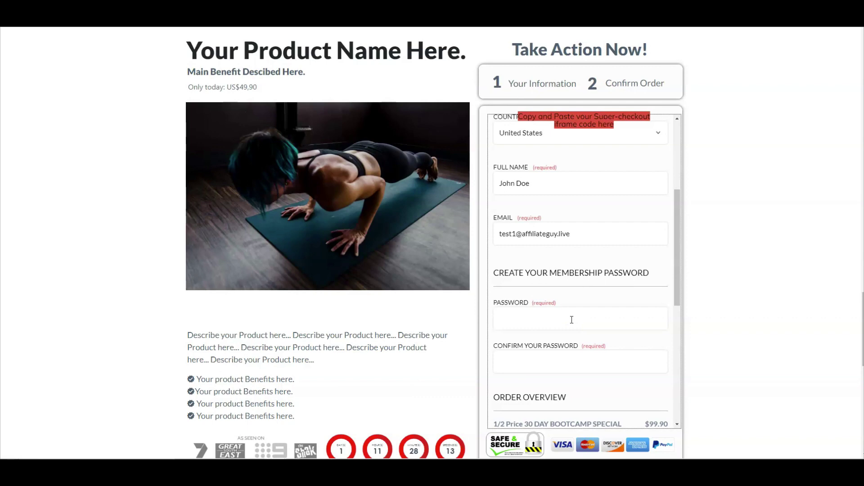
{"action": "type", "text": "password1"}
{"action": "key", "text": "Tab"}
{"action": "type", "text": "password1"}
{"action": "key", "text": "Tab"}
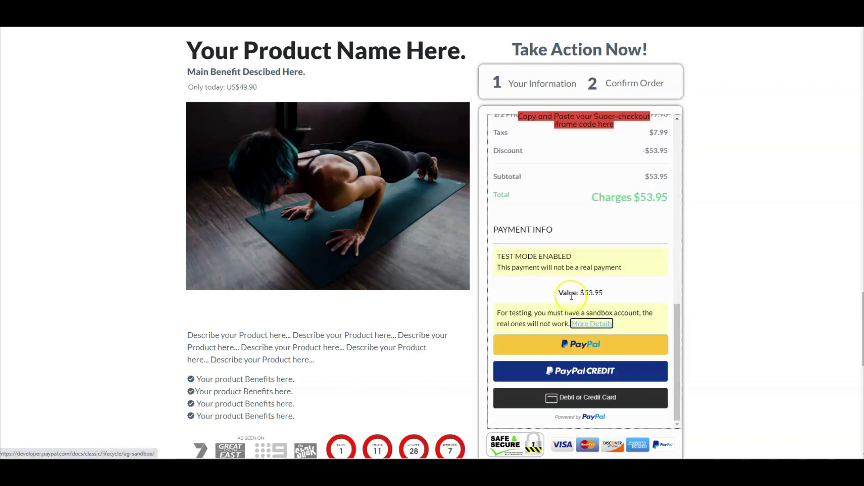
{"action": "scroll", "coordinate": [578, 373], "scroll_direction": "down", "scroll_amount": 1}
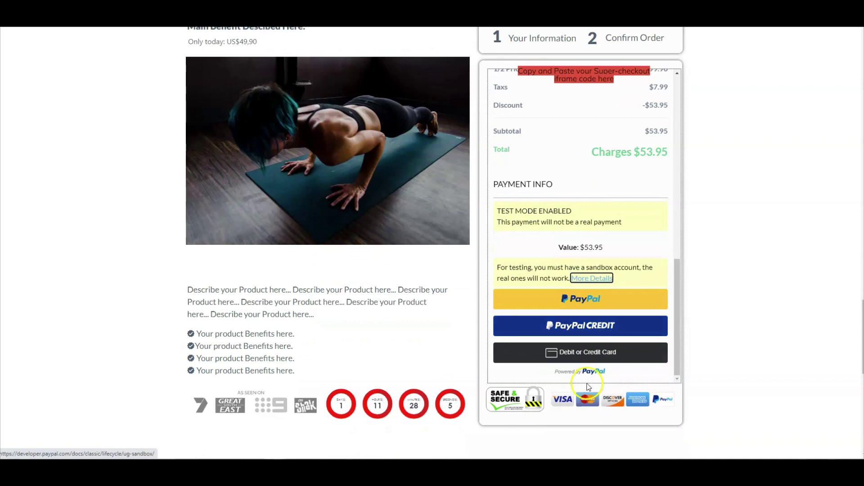
Step: Choose Debit or Credit Card and submit the $53.95 test payment
{"action": "left_click", "coordinate": [581, 355]}
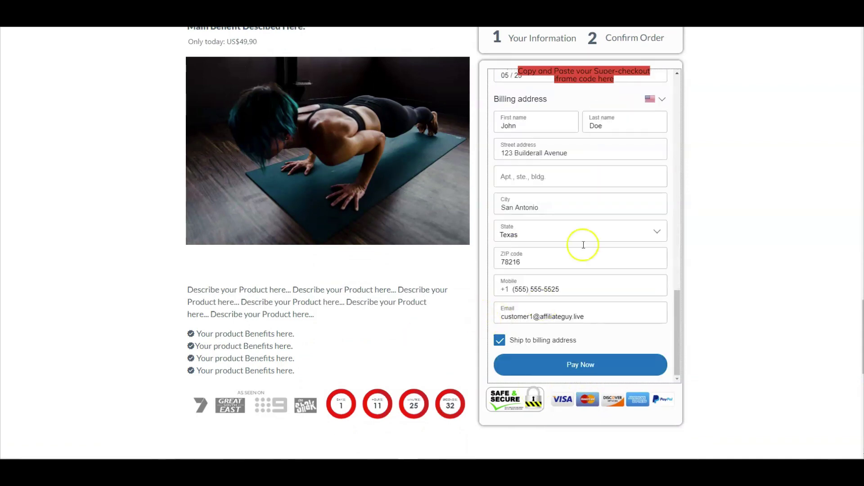
{"action": "left_click", "coordinate": [583, 365]}
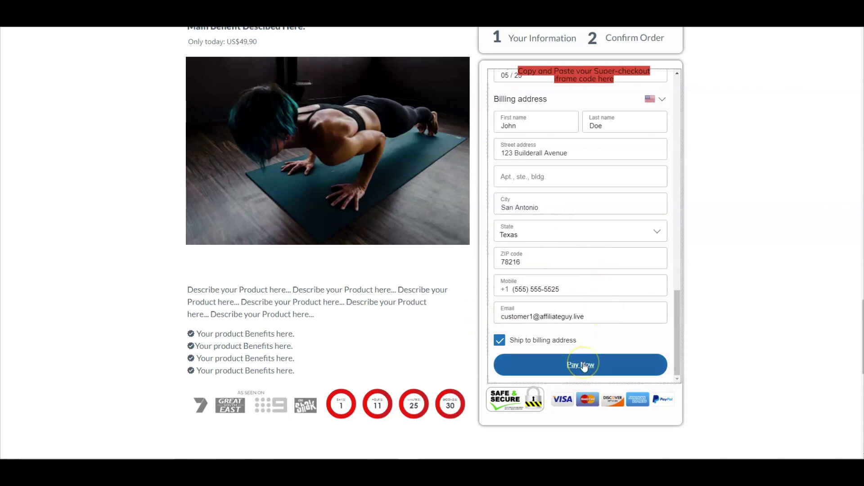